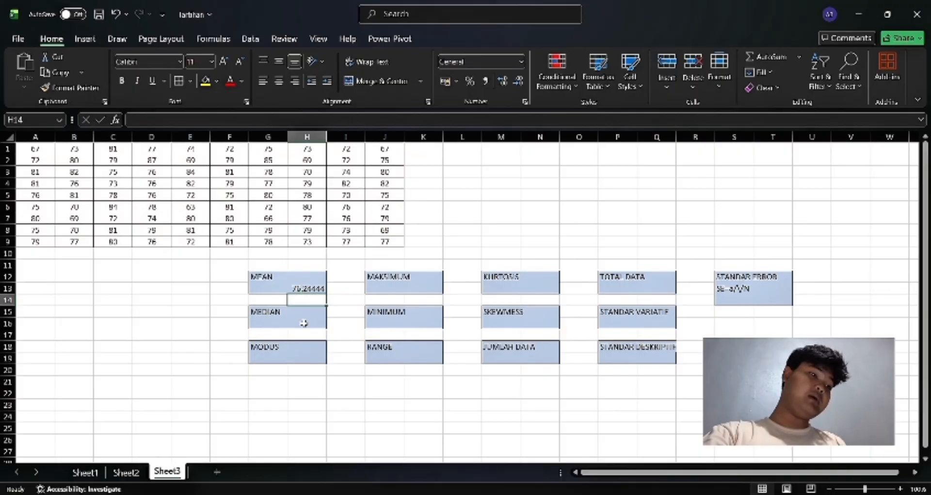
Calculate the median of A1:J9 with the MEDIAN function in cell H16 of the MEDIAN box.
{"action": "left_click", "coordinate": [304, 322]}
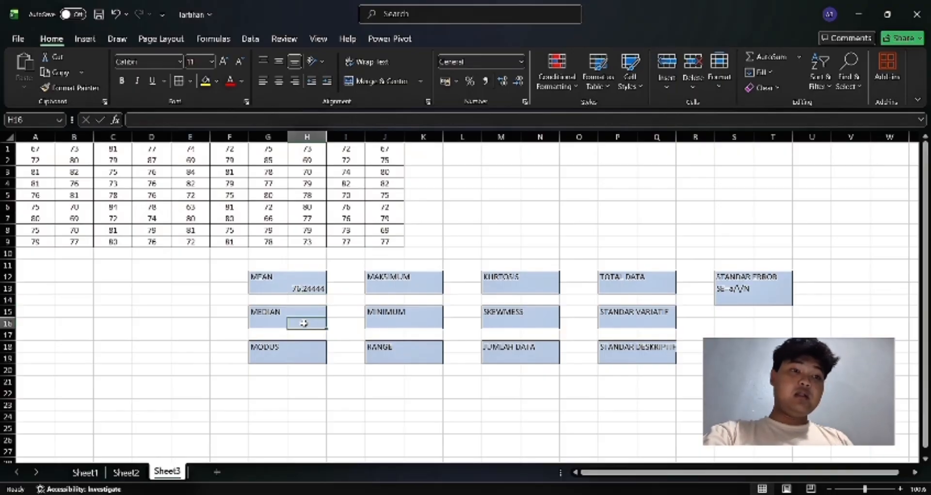
{"action": "type", "text": "="}
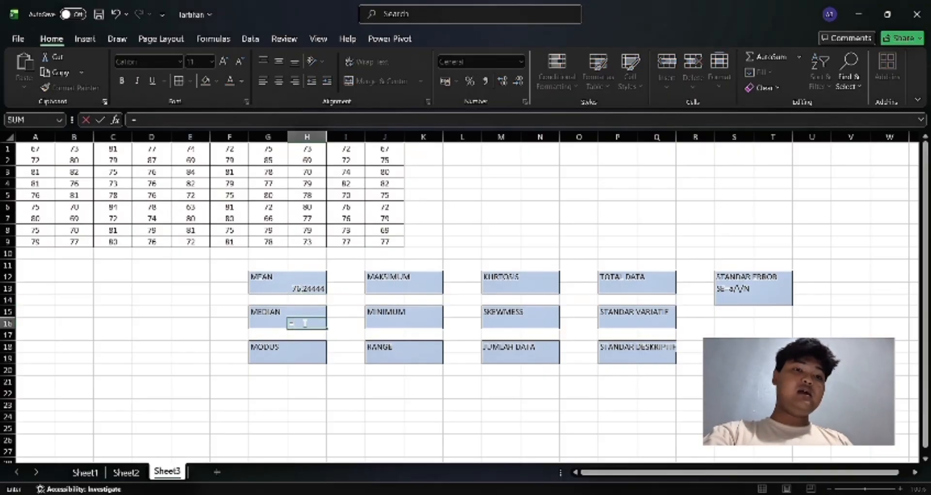
{"action": "type", "text": "med"}
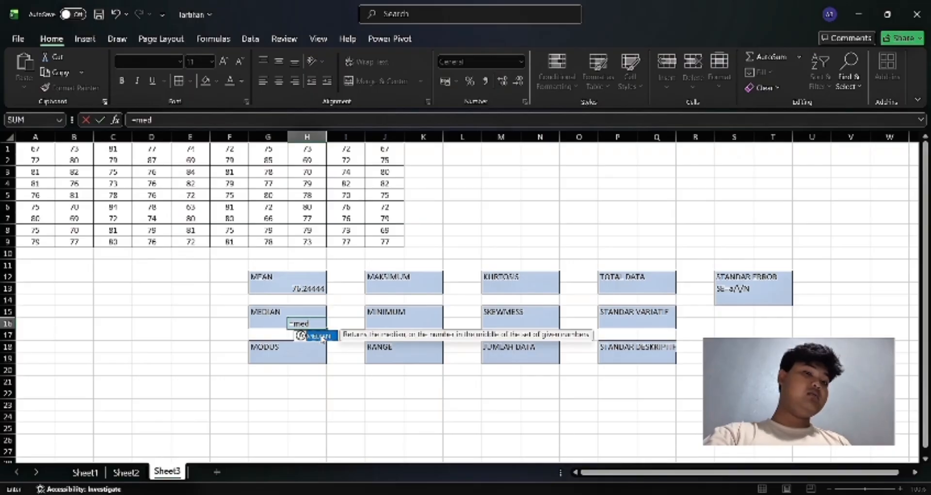
{"action": "double_click", "coordinate": [323, 335]}
{"action": "left_click_drag", "start_coordinate": [35, 149], "coordinate": [381, 242]}
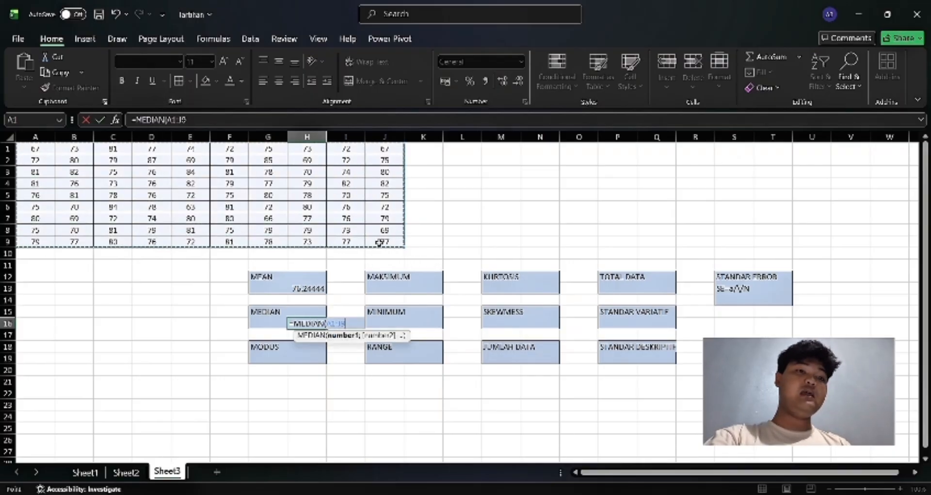
{"action": "type", "text": ")"}
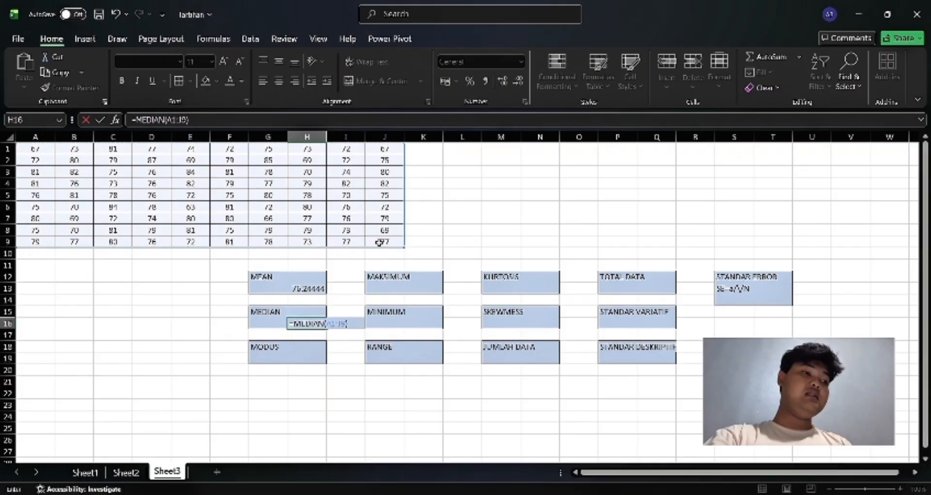
{"action": "key", "text": "Return"}
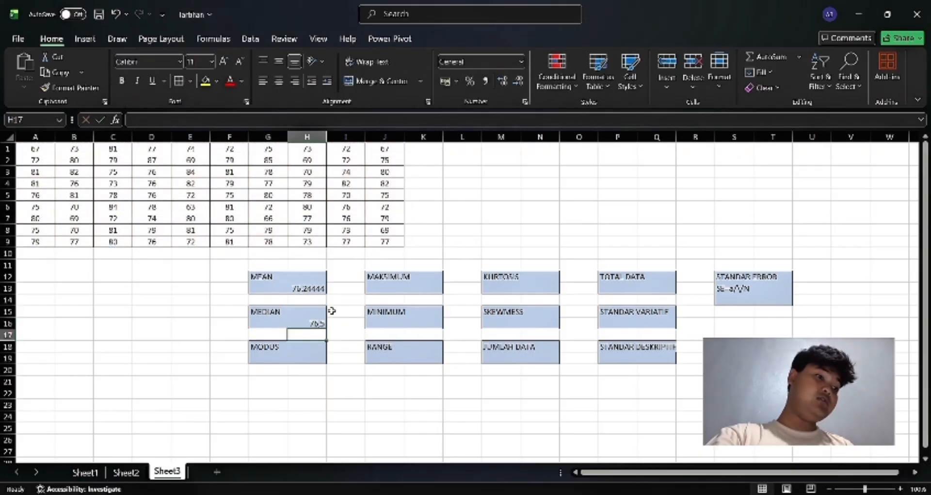
Calculate the mode of A1:J9 with the MODE function in cell H19 of the MODUS box.
{"action": "left_click", "coordinate": [318, 360]}
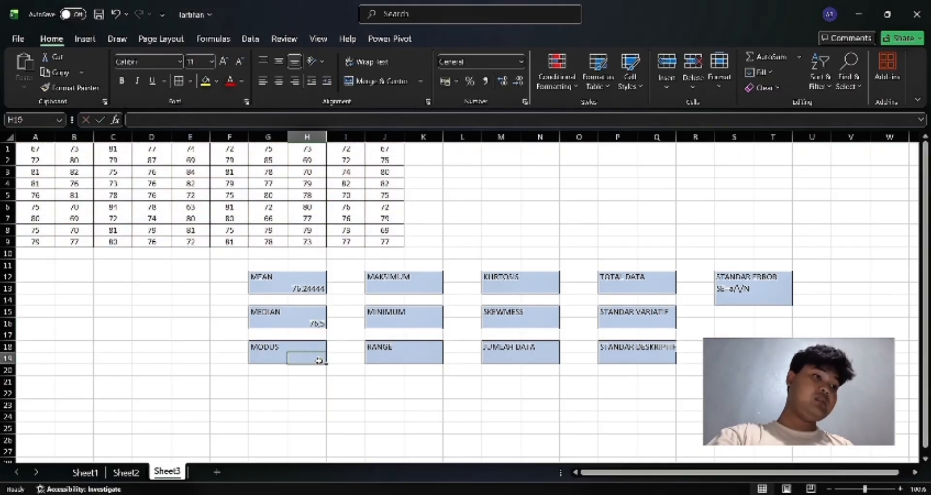
{"action": "type", "text": "="}
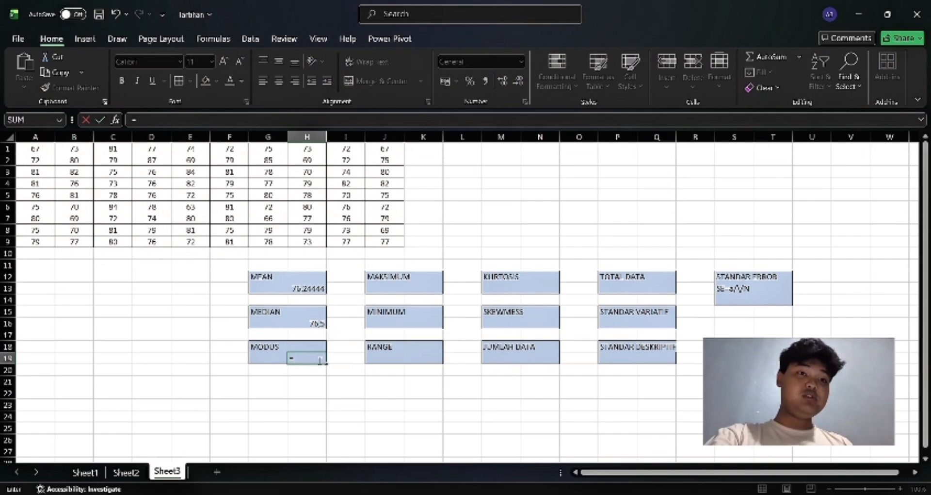
{"action": "type", "text": "mode"}
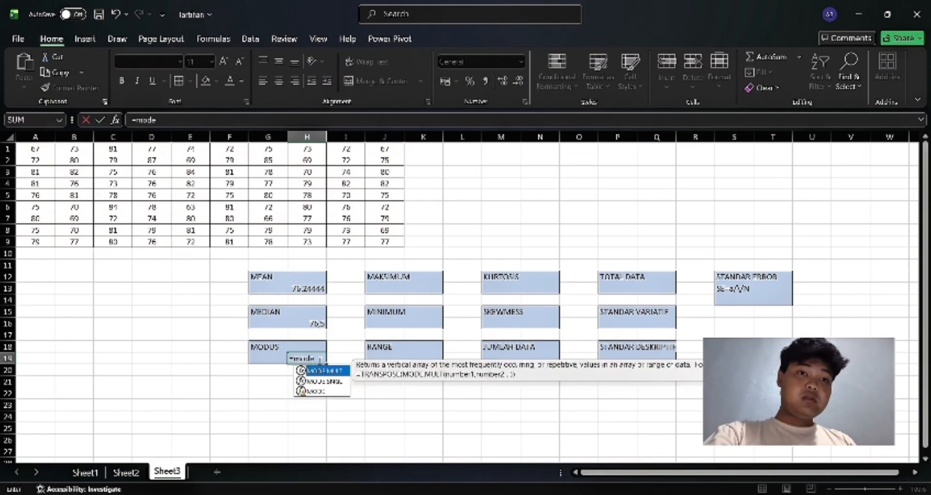
{"action": "left_click", "coordinate": [319, 390]}
{"action": "double_click", "coordinate": [318, 390]}
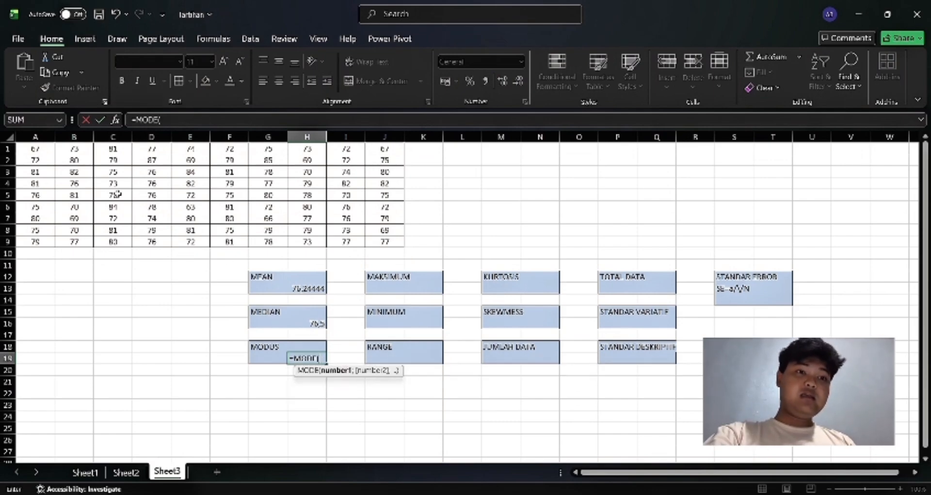
{"action": "left_click_drag", "start_coordinate": [36, 149], "coordinate": [386, 243]}
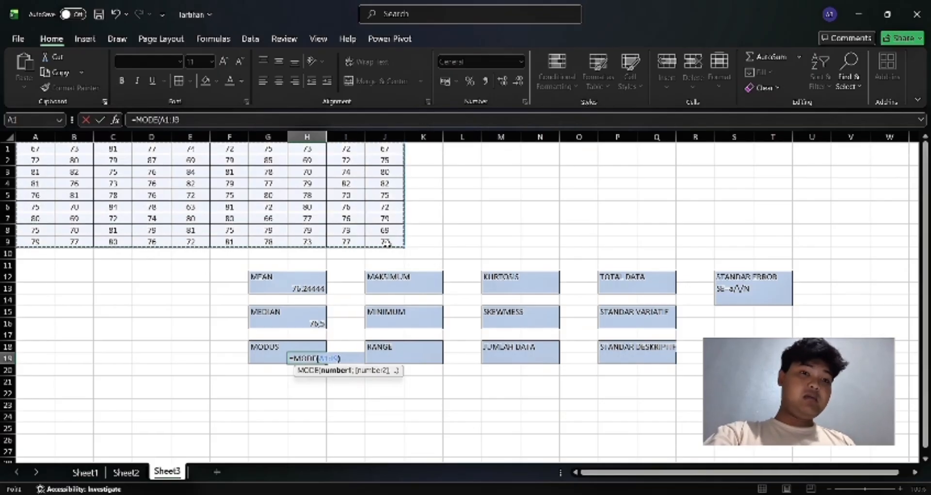
{"action": "type", "text": ")"}
{"action": "key", "text": "Return"}
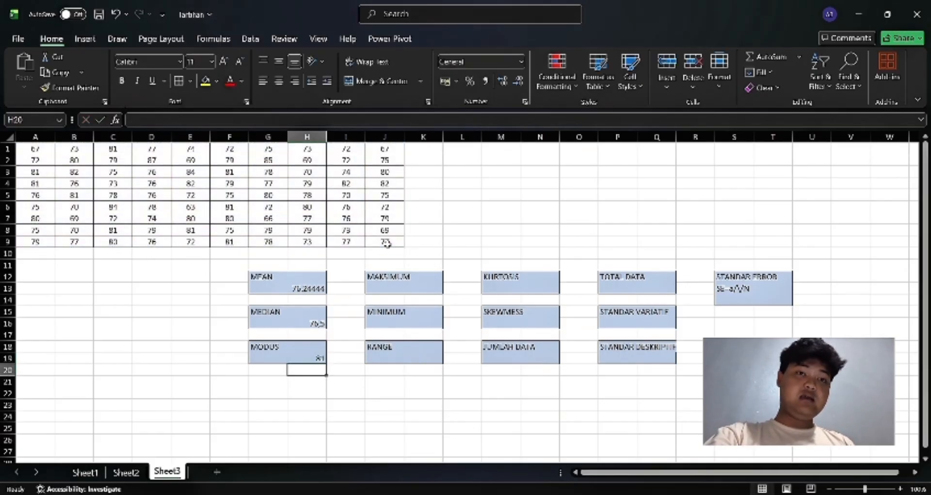
Find the largest value of A1:J9 with the MAX function in cell K13 of the MAKSIMUM box.
{"action": "left_click", "coordinate": [430, 287]}
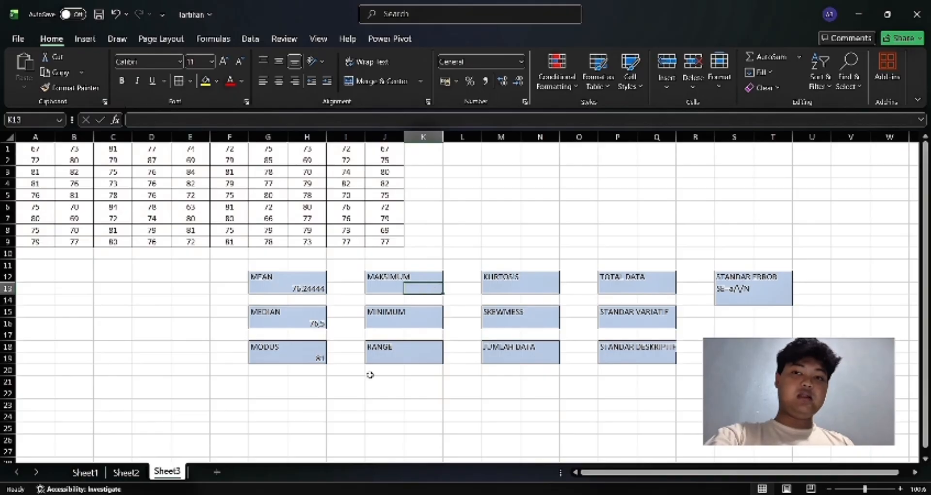
{"action": "type", "text": "="}
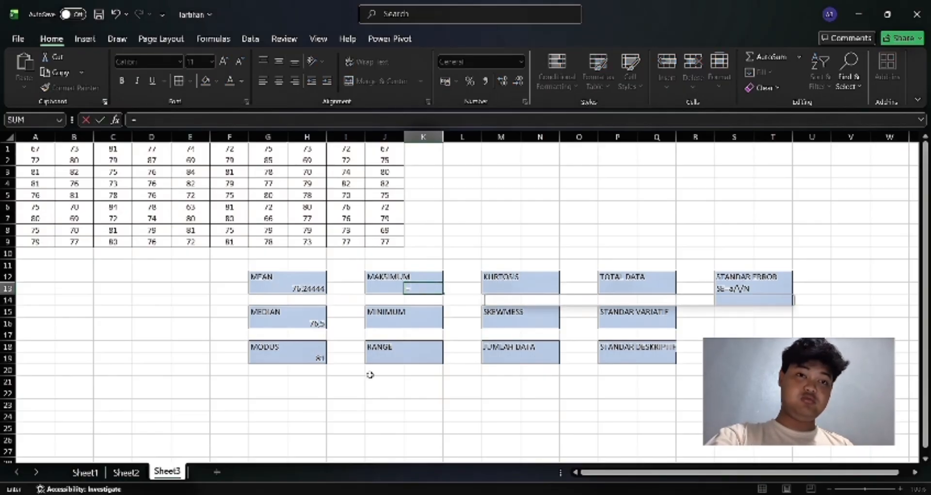
{"action": "type", "text": "max"}
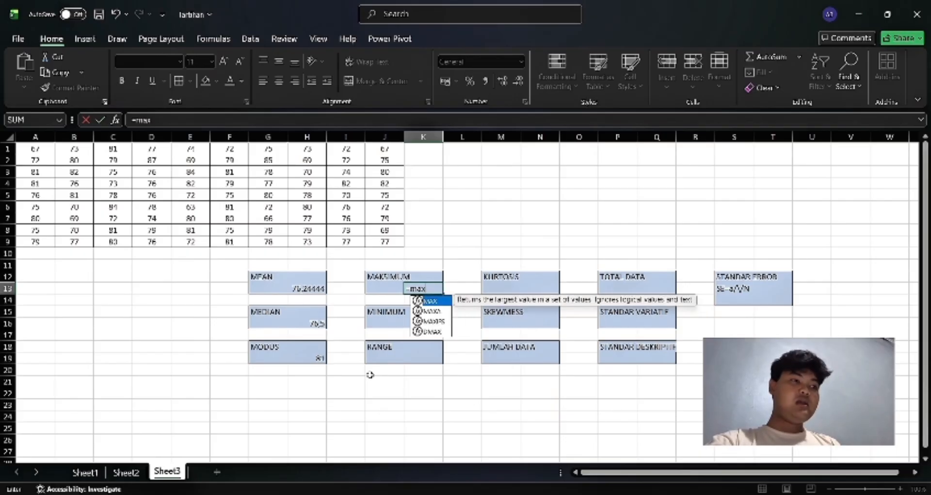
{"action": "double_click", "coordinate": [440, 301]}
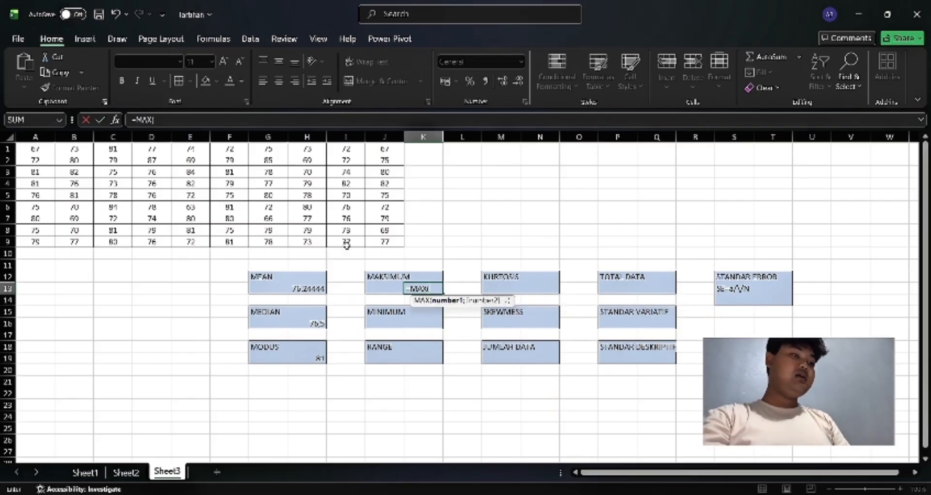
{"action": "left_click_drag", "start_coordinate": [35, 150], "coordinate": [389, 242]}
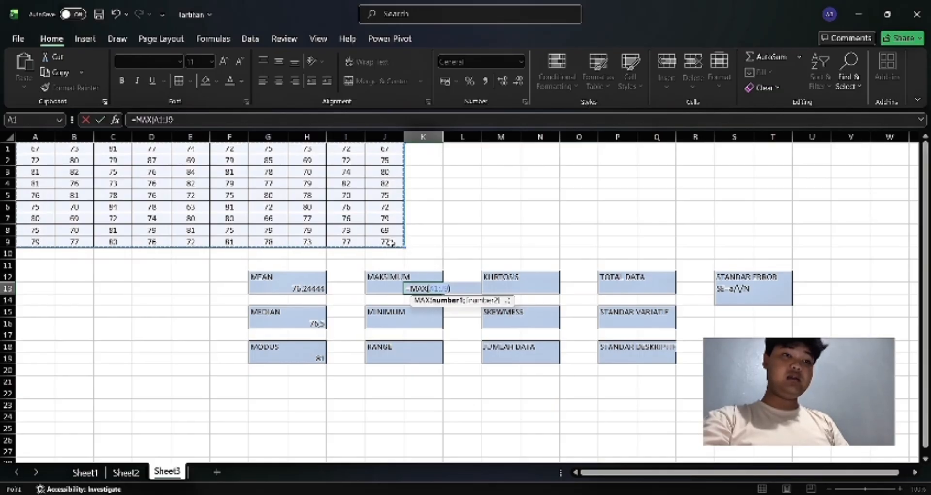
{"action": "type", "text": ")"}
{"action": "key", "text": "Return"}
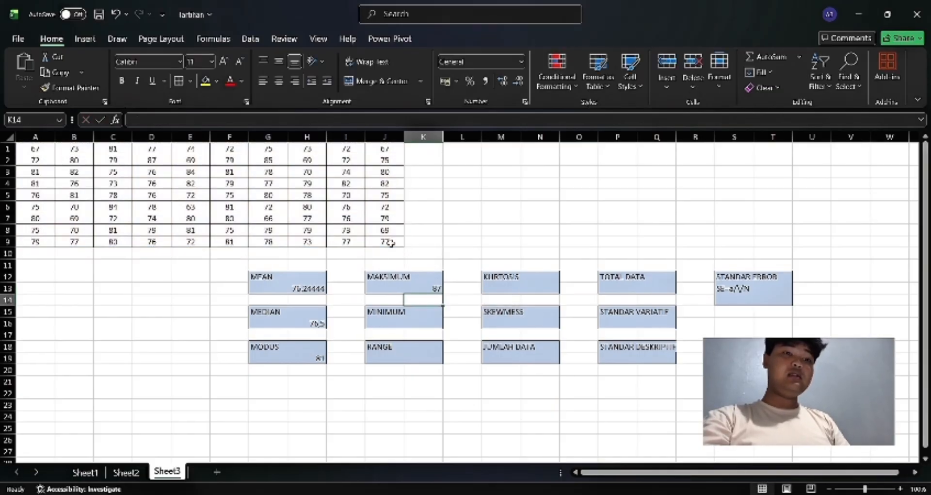
Find the smallest value of A1:J9 with the MIN function in cell K16 of the MINIMUM box.
{"action": "key", "text": "Down"}
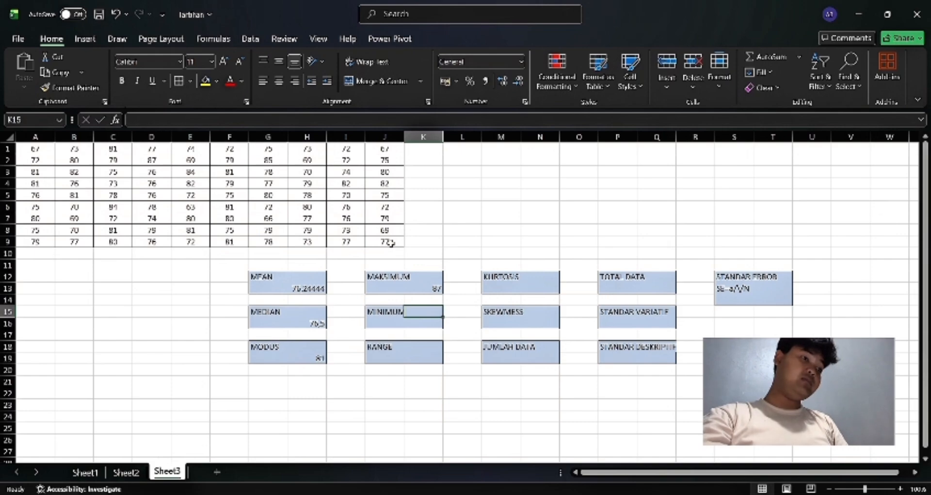
{"action": "key", "text": "Down"}
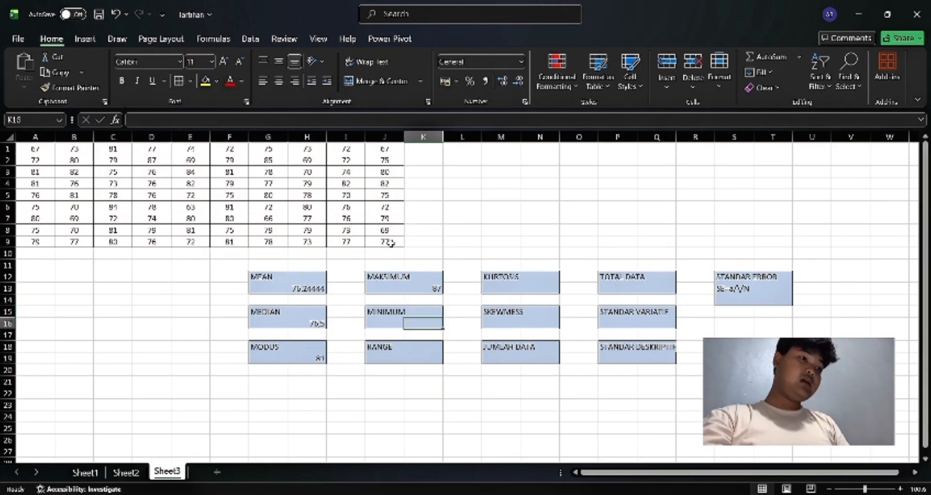
{"action": "type", "text": "="}
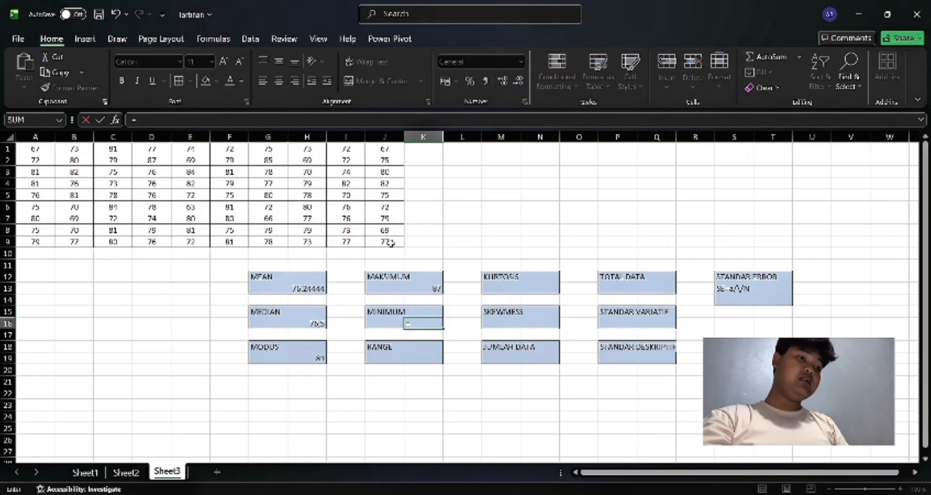
{"action": "type", "text": "min"}
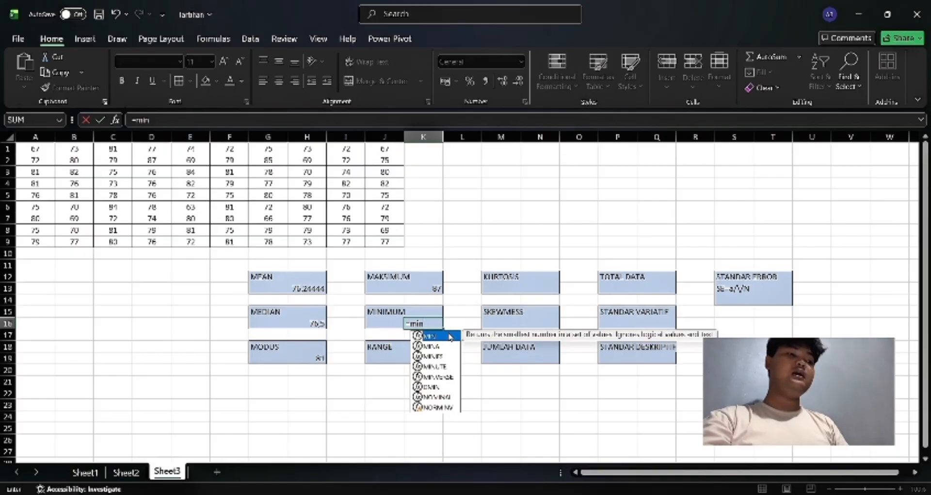
{"action": "double_click", "coordinate": [451, 336]}
{"action": "left_click_drag", "start_coordinate": [35, 148], "coordinate": [382, 239]}
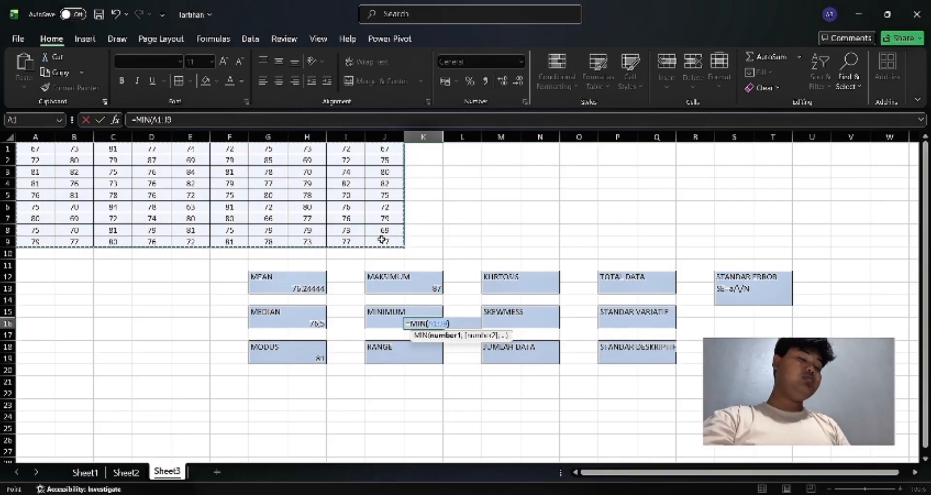
{"action": "type", "text": ")"}
{"action": "key", "text": "Return"}
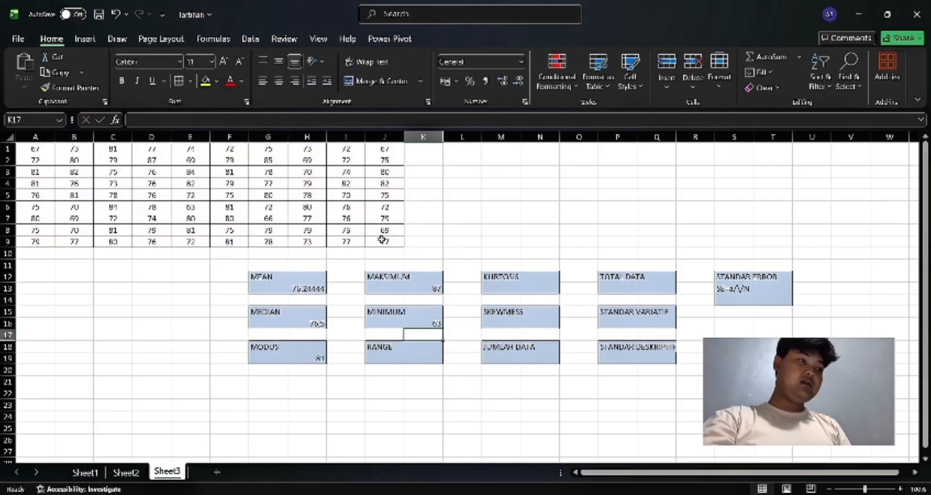
Calculate the range in cell K19 by subtracting the minimum from the maximum with =K13-K16.
{"action": "left_click", "coordinate": [430, 357]}
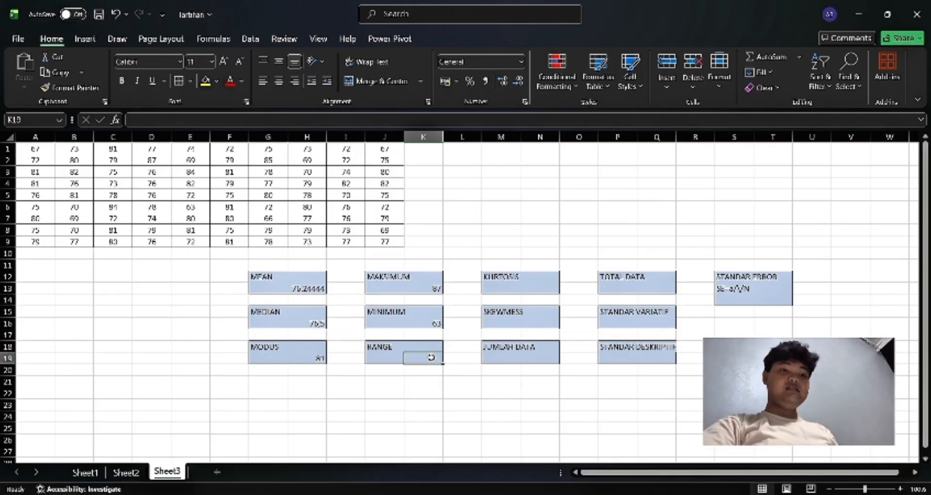
{"action": "type", "text": "="}
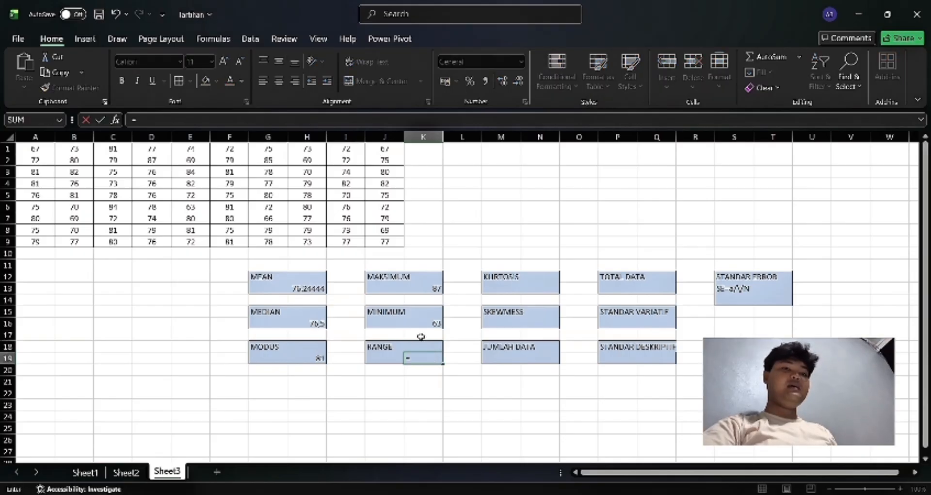
{"action": "left_click", "coordinate": [436, 286]}
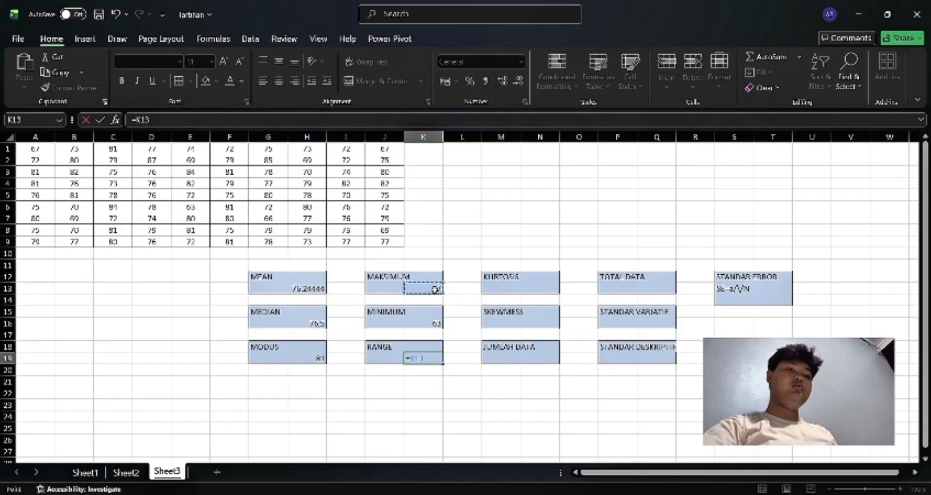
{"action": "type", "text": "-"}
{"action": "left_click", "coordinate": [436, 322]}
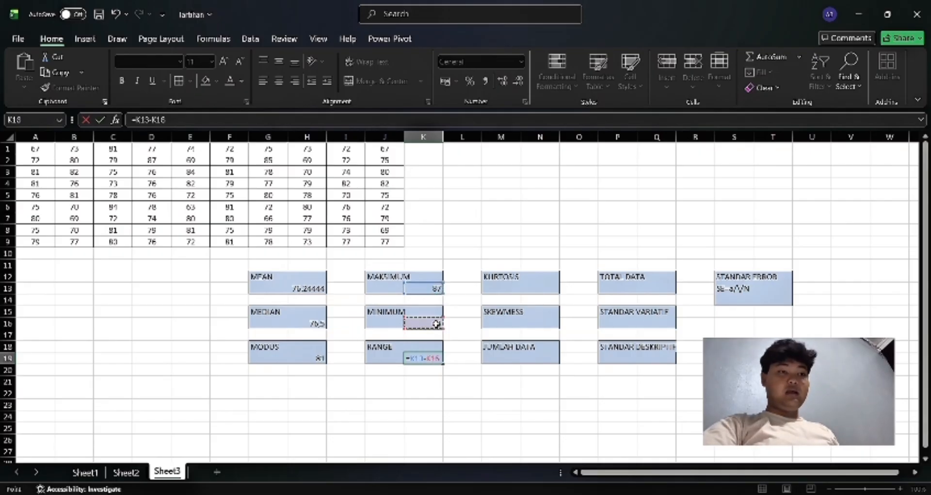
{"action": "key", "text": "Return"}
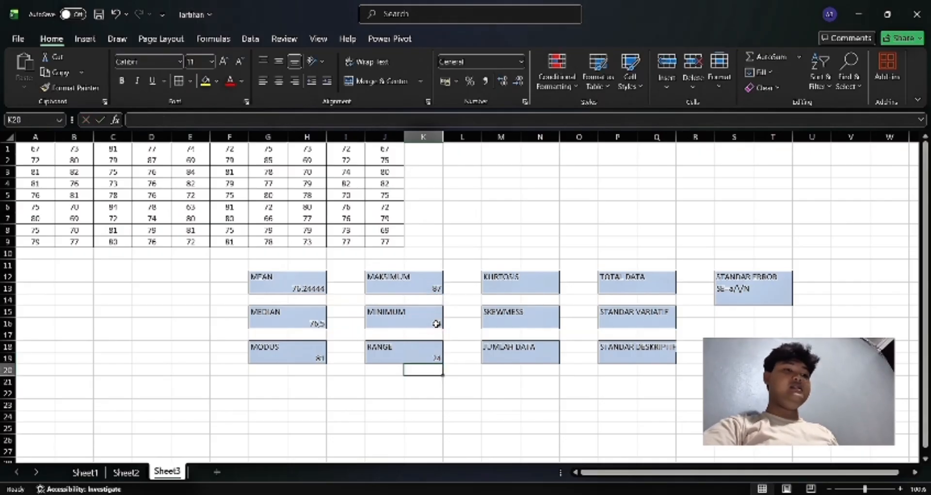
Calculate the kurtosis of A1:J9 with the KURT function in cell N13 of the KURTOSIS box.
{"action": "left_click", "coordinate": [548, 288]}
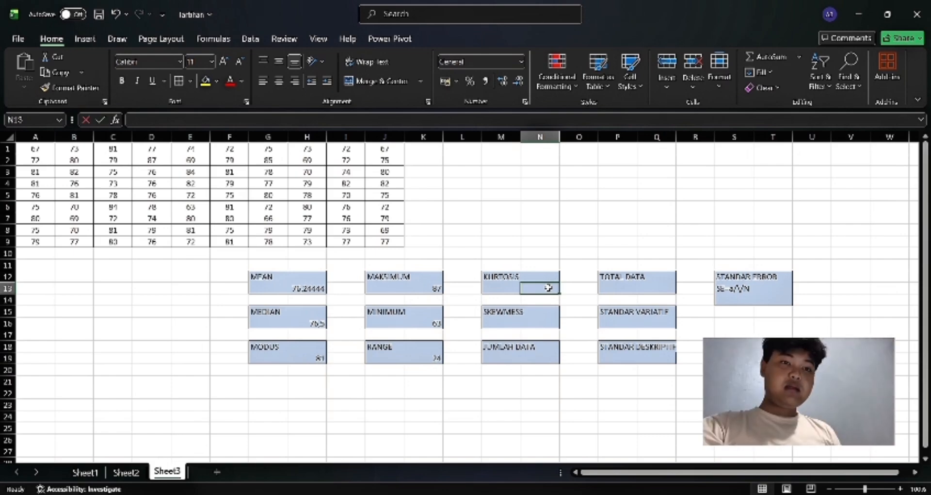
{"action": "type", "text": "=kurt"}
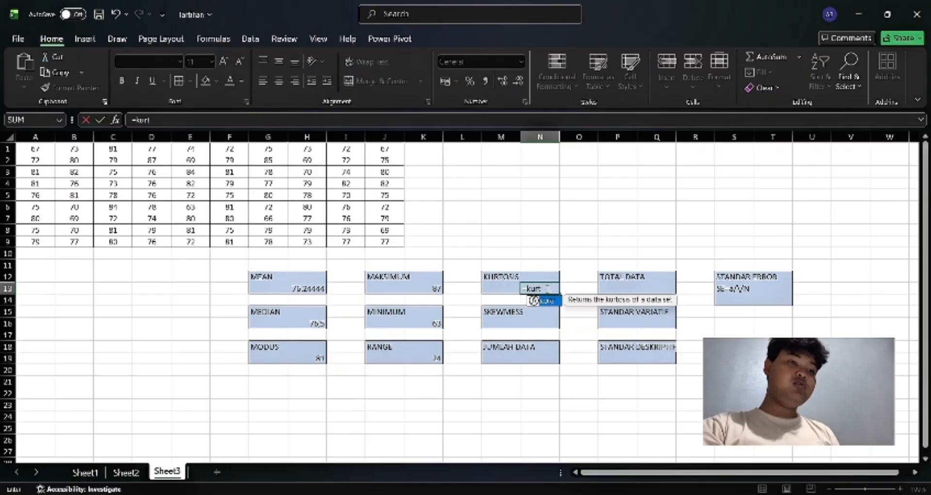
{"action": "key", "text": "Tab"}
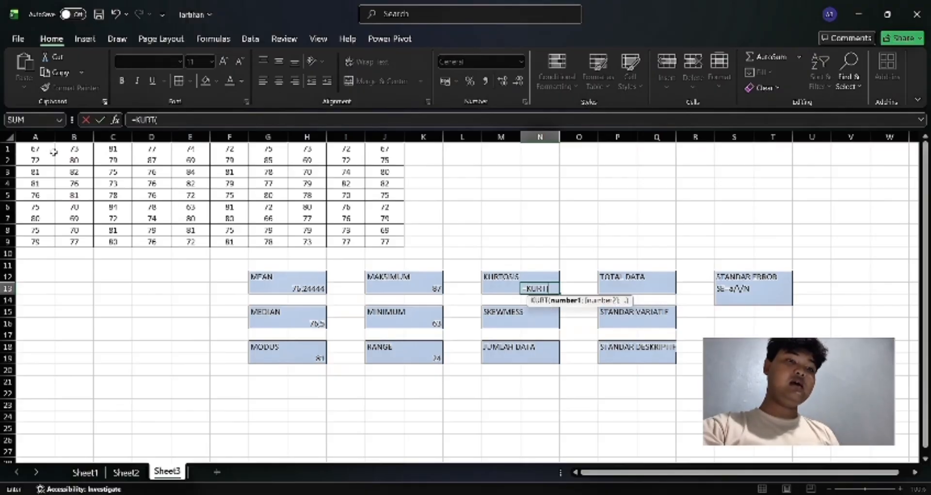
{"action": "left_click_drag", "start_coordinate": [45, 149], "coordinate": [374, 241]}
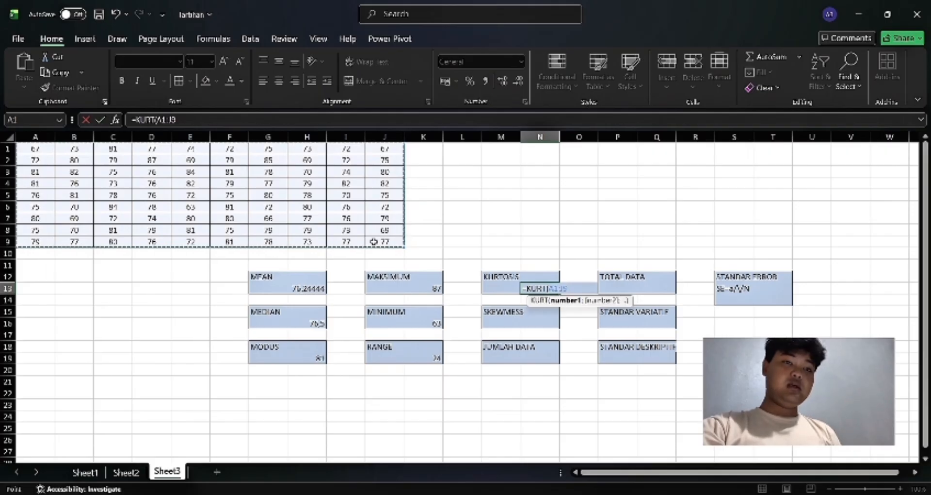
{"action": "type", "text": ")"}
{"action": "key", "text": "Return"}
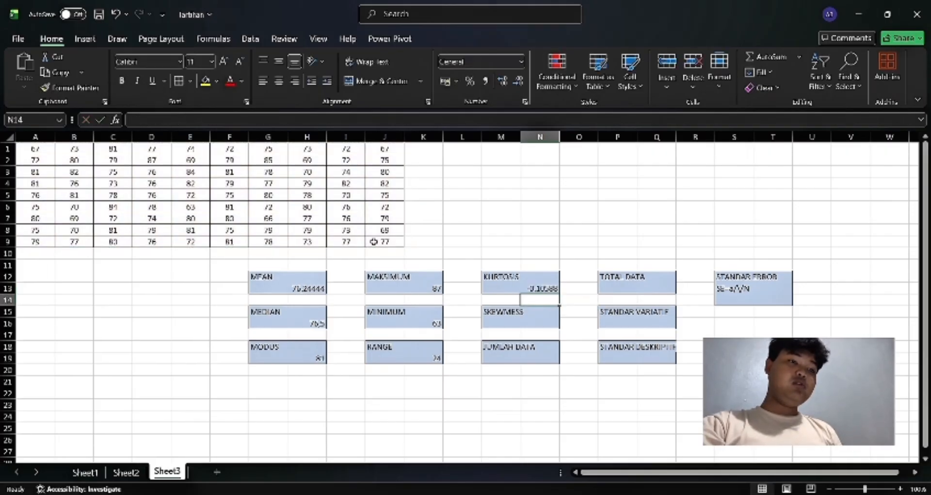
Calculate the skewness of A1:J9 with the SKEW function in cell N16 of the skewness box.
{"action": "left_click", "coordinate": [540, 323]}
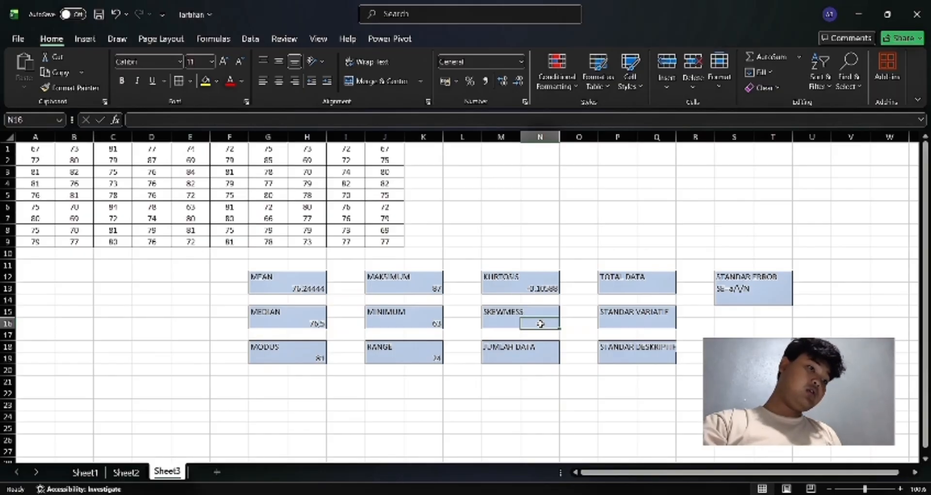
{"action": "double_click", "coordinate": [540, 323]}
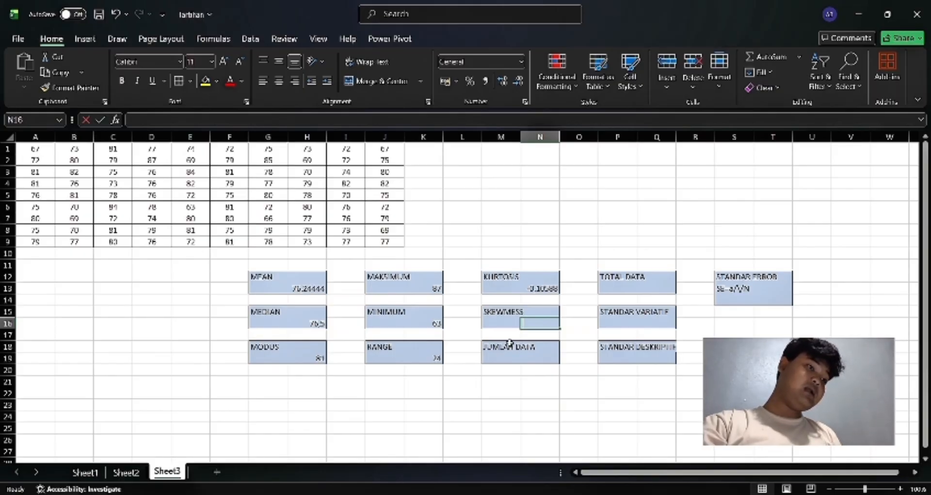
{"action": "type", "text": "="}
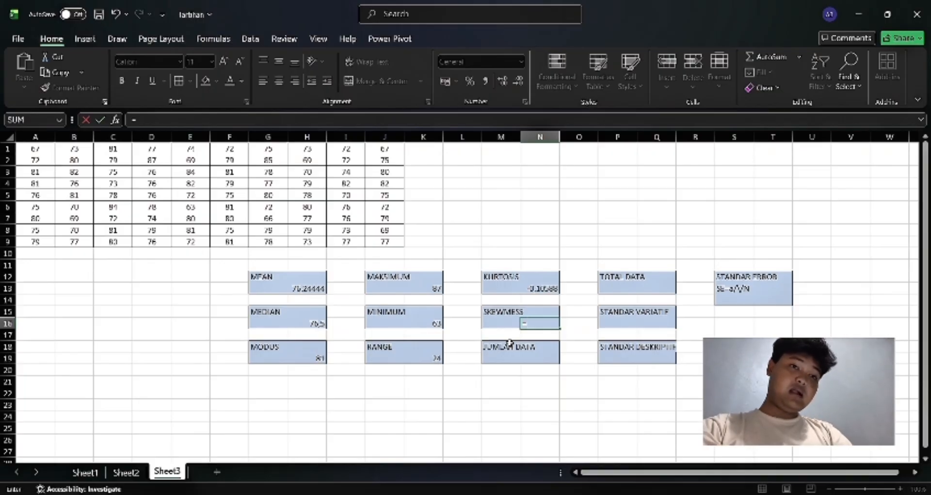
{"action": "type", "text": "skew"}
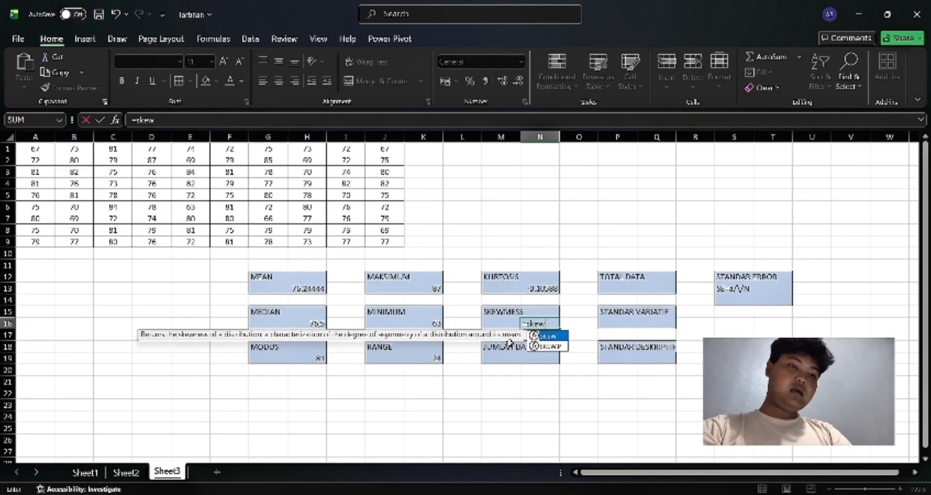
{"action": "double_click", "coordinate": [547, 338]}
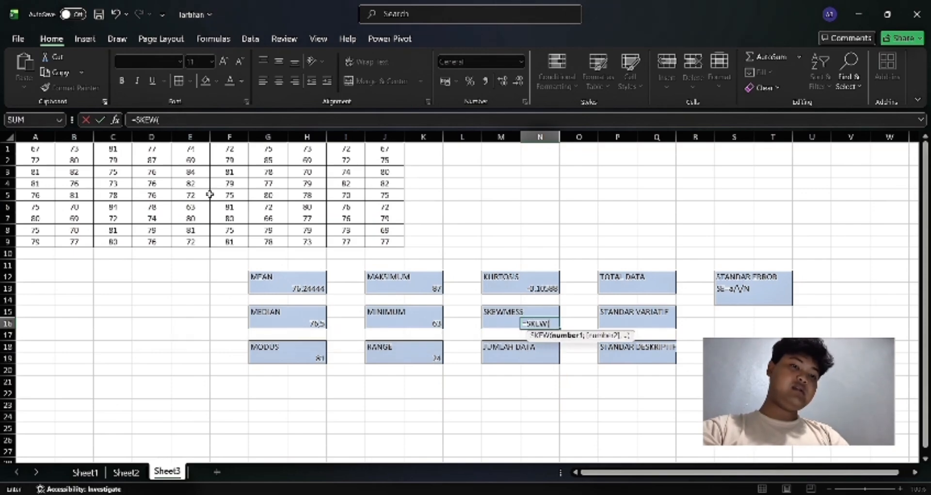
{"action": "left_click_drag", "start_coordinate": [25, 149], "coordinate": [383, 249]}
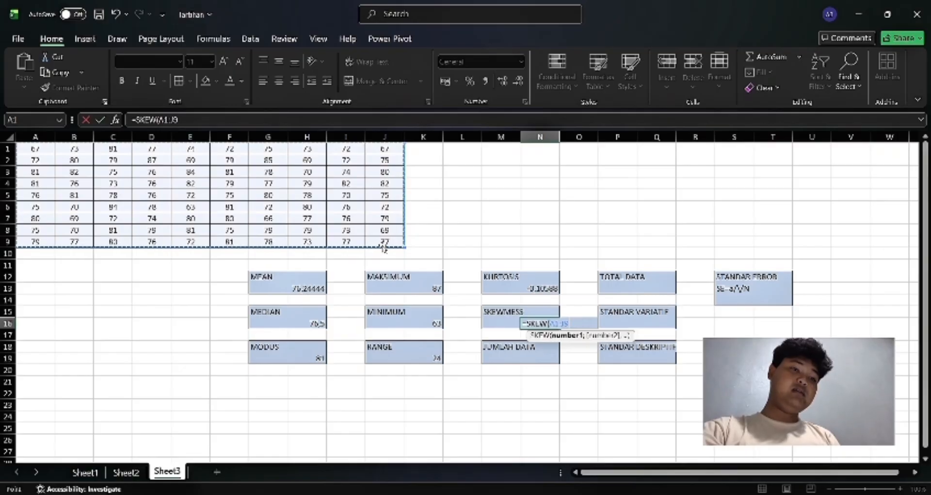
{"action": "type", "text": ")"}
{"action": "key", "text": "Return"}
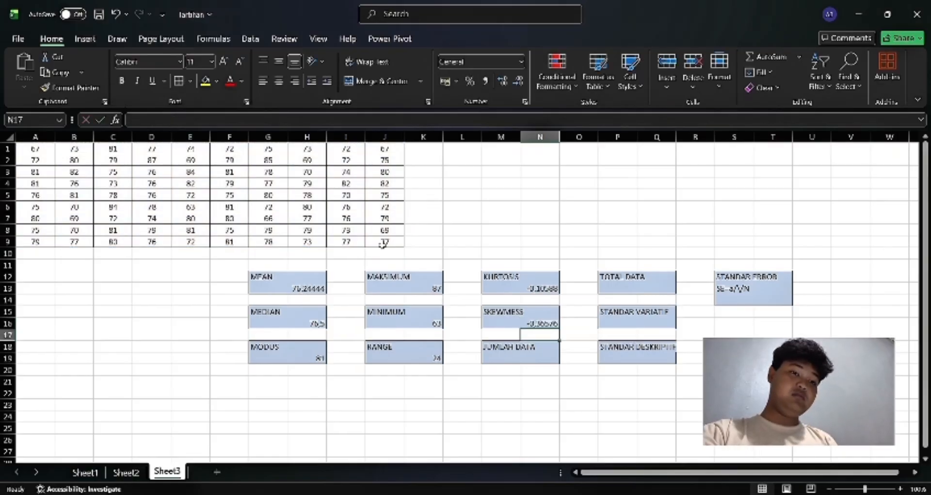
Count the data values in A1:J9 with the COUNT function in cell N19 of the JUMLAH DATA box.
{"action": "left_click", "coordinate": [550, 358]}
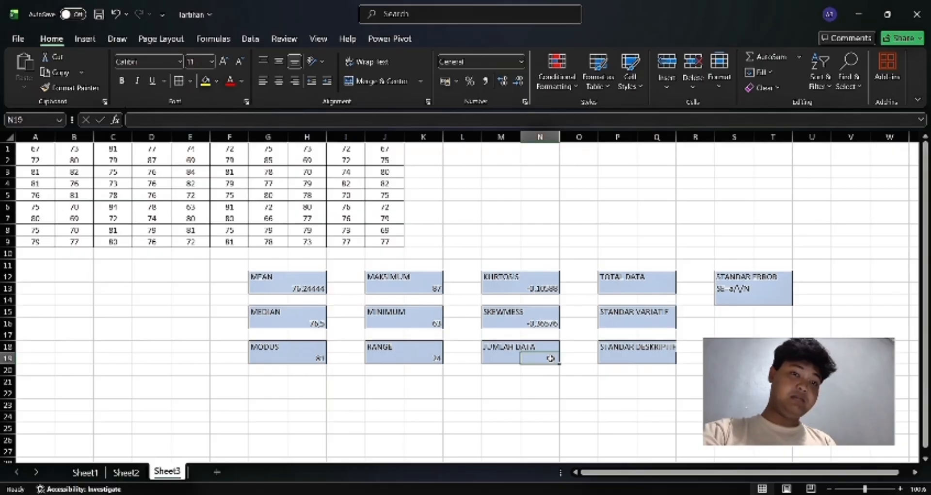
{"action": "type", "text": "="}
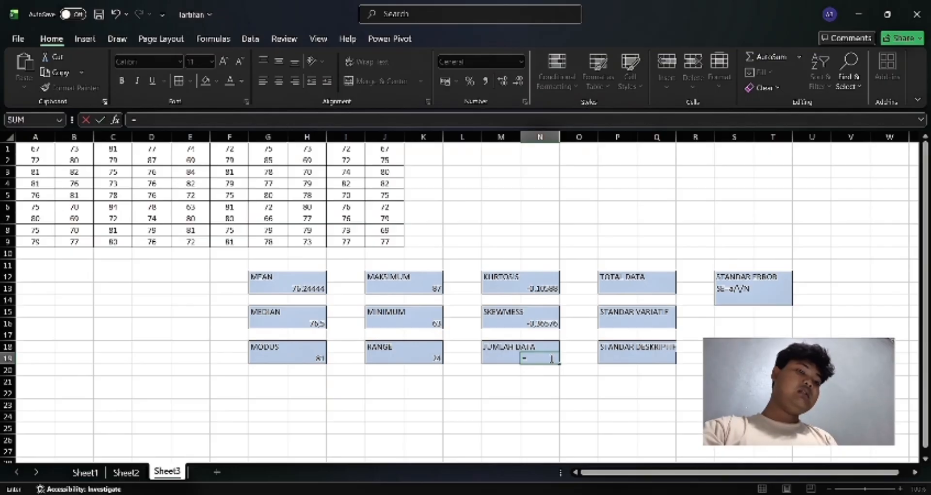
{"action": "type", "text": "coun"}
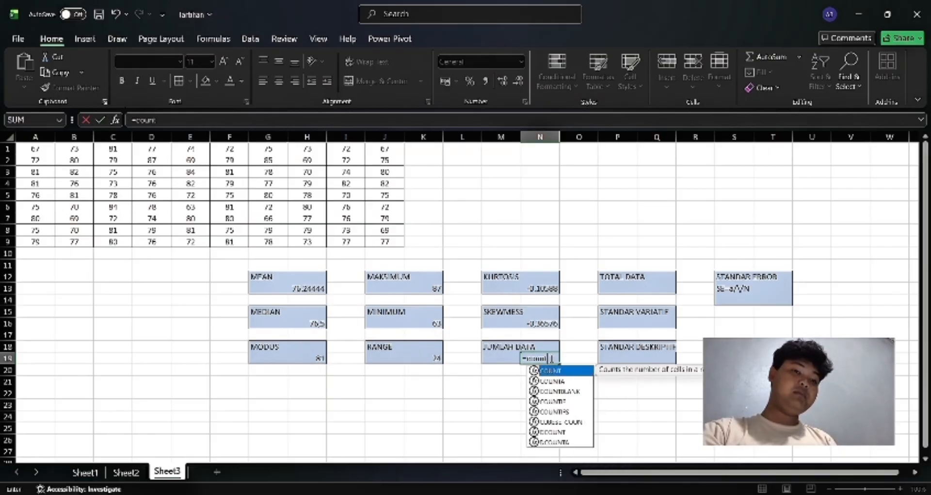
{"action": "double_click", "coordinate": [564, 371]}
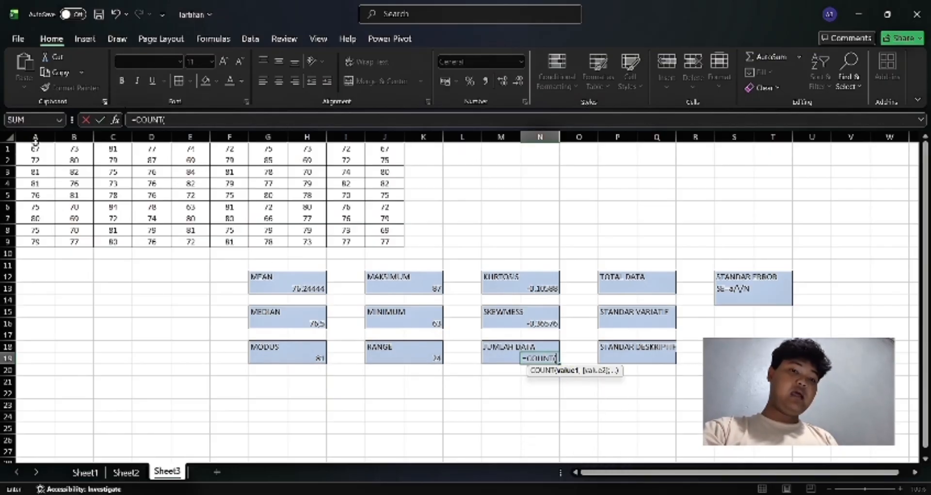
{"action": "left_click_drag", "start_coordinate": [30, 149], "coordinate": [388, 248]}
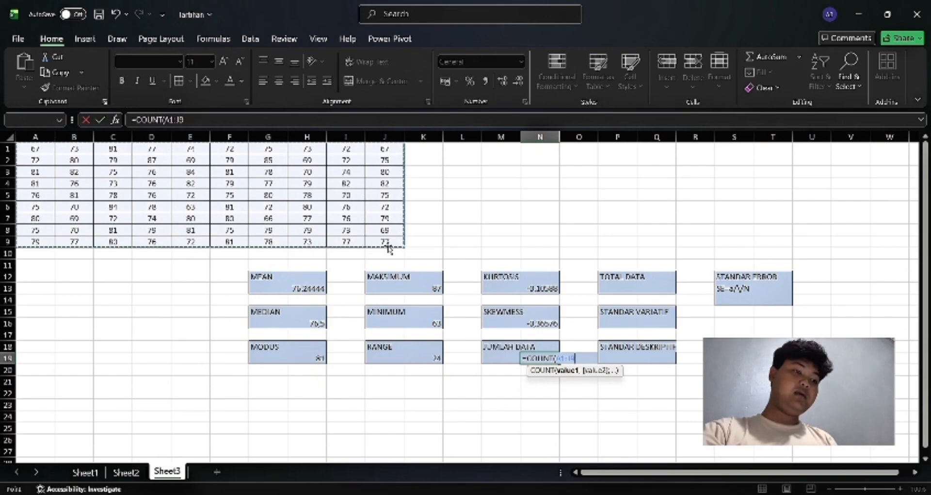
{"action": "type", "text": ")"}
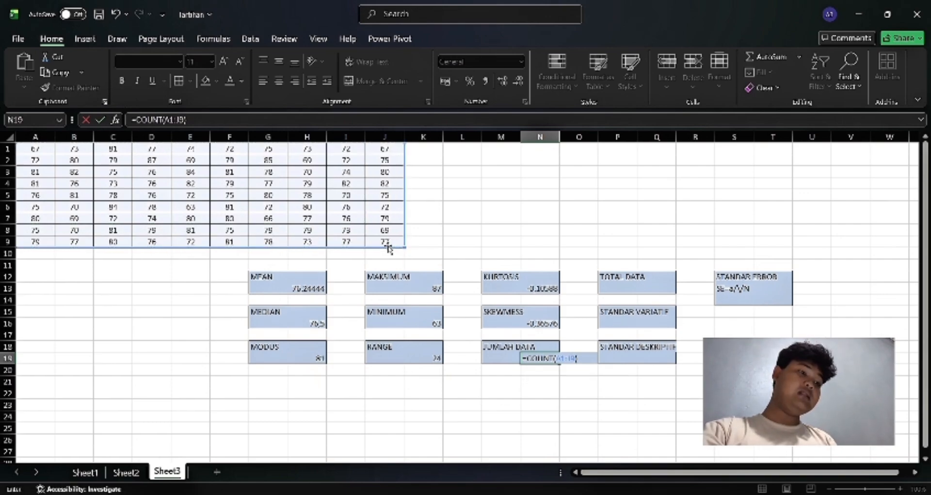
{"action": "key", "text": "Return"}
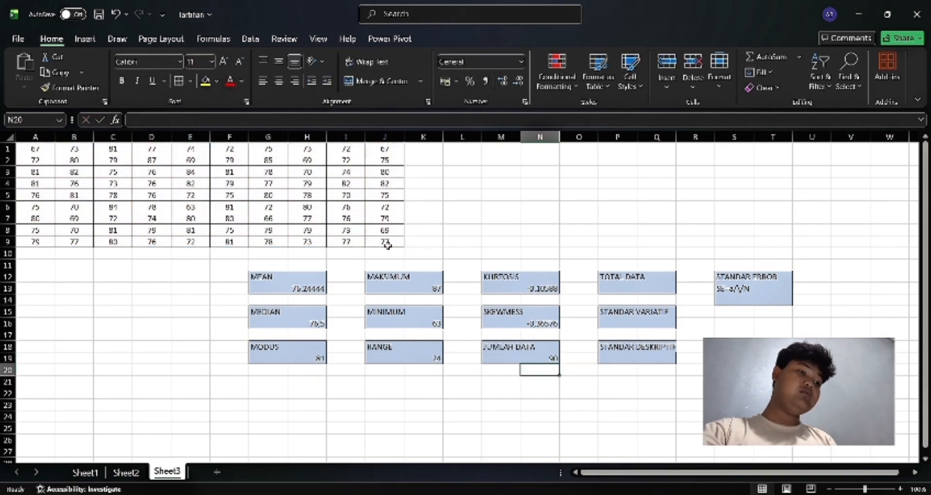
Add up all values of A1:J9 with the SUM function in cell Q13 of the TOTAL DATA box.
{"action": "left_click", "coordinate": [661, 289]}
{"action": "type", "text": "="}
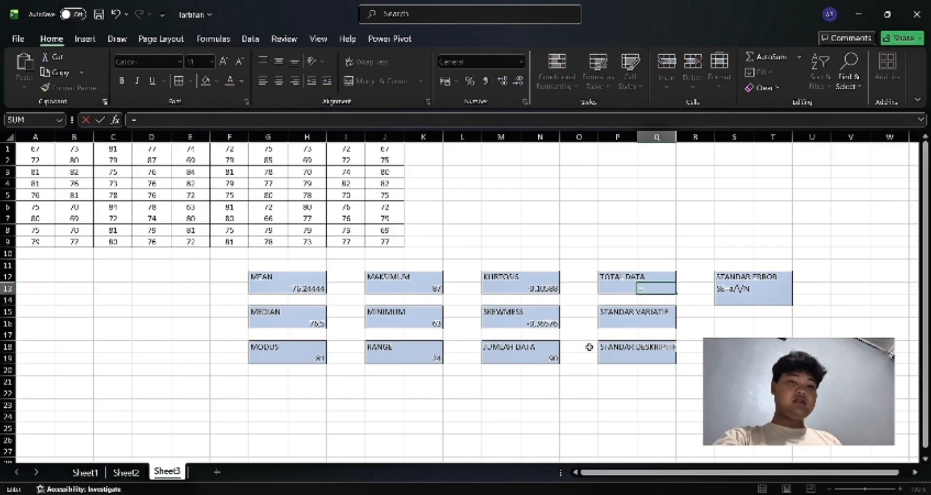
{"action": "type", "text": "sum"}
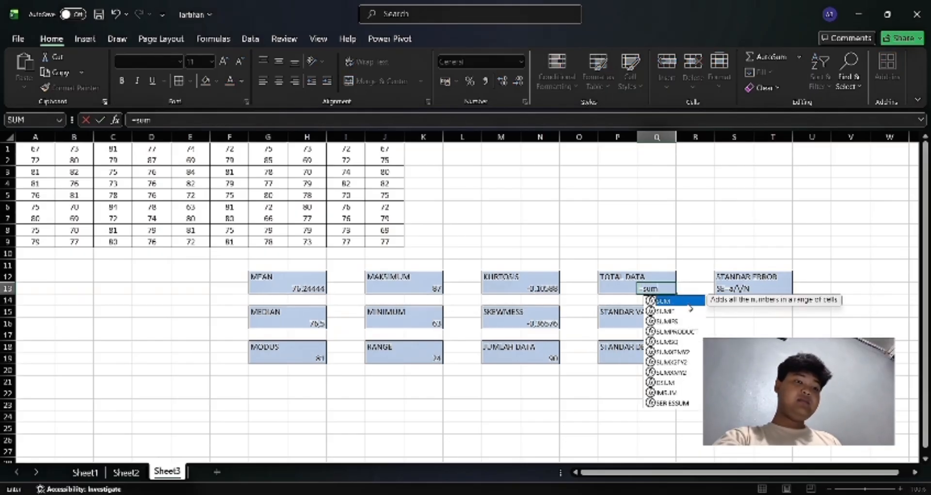
{"action": "key", "text": "Tab"}
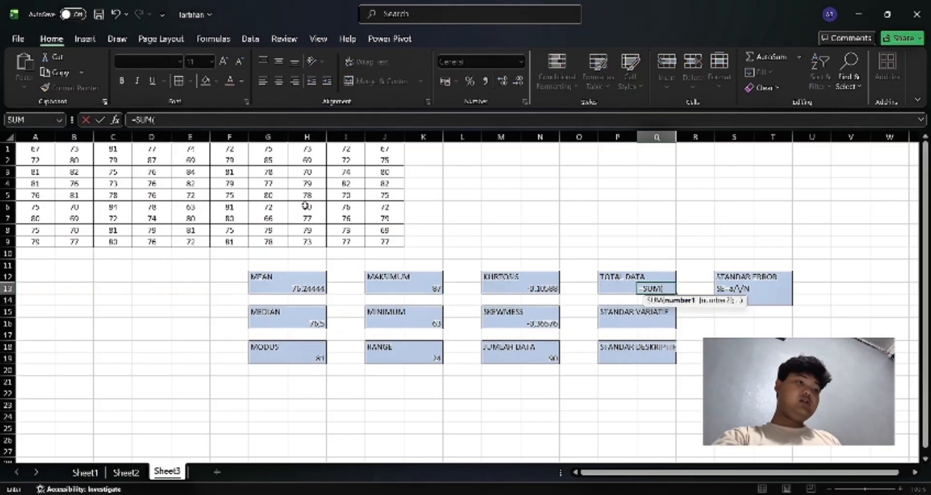
{"action": "left_click_drag", "start_coordinate": [39, 149], "coordinate": [375, 237]}
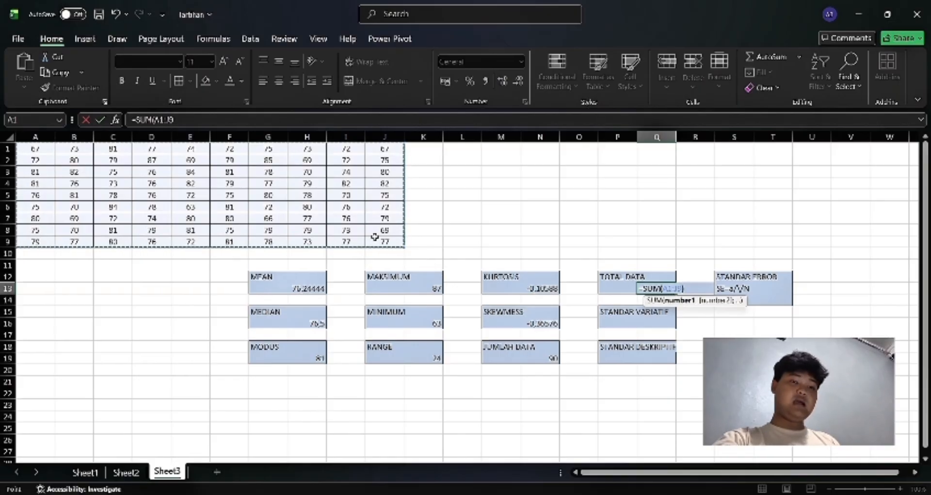
{"action": "type", "text": ")"}
{"action": "key", "text": "Return"}
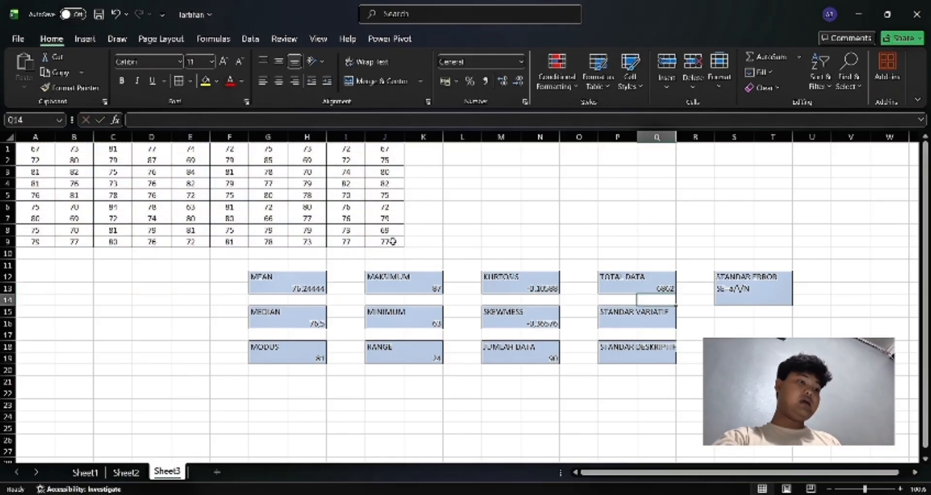
Calculate the variance of A1:J9 with the VAR function in cell Q16 of the STANDAR VARIATIF box.
{"action": "left_click", "coordinate": [651, 324]}
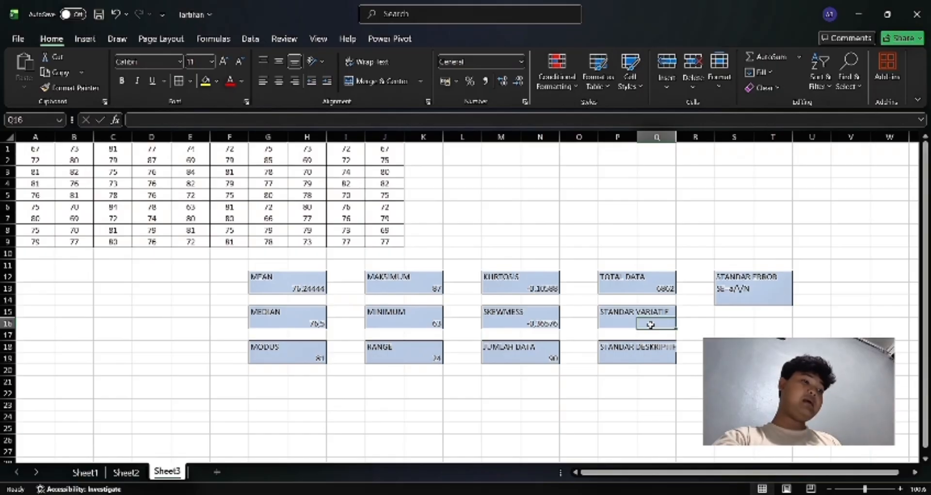
{"action": "type", "text": "="}
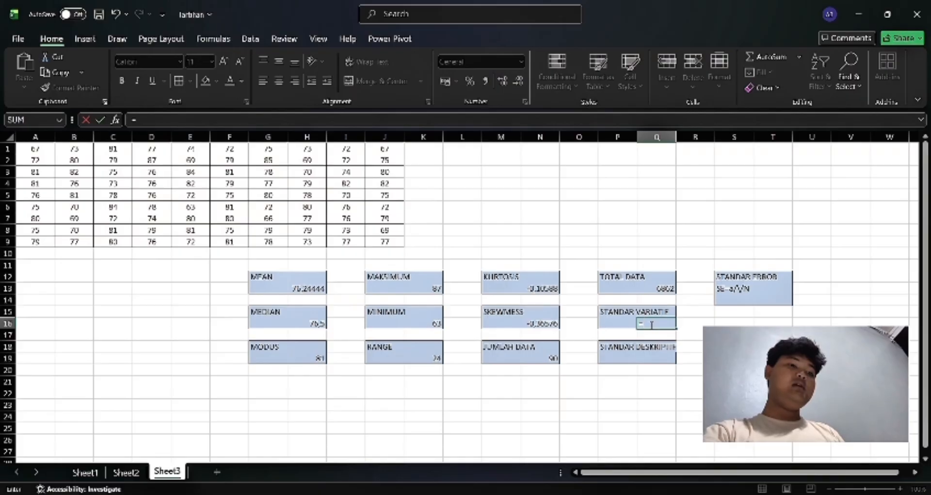
{"action": "type", "text": "var"}
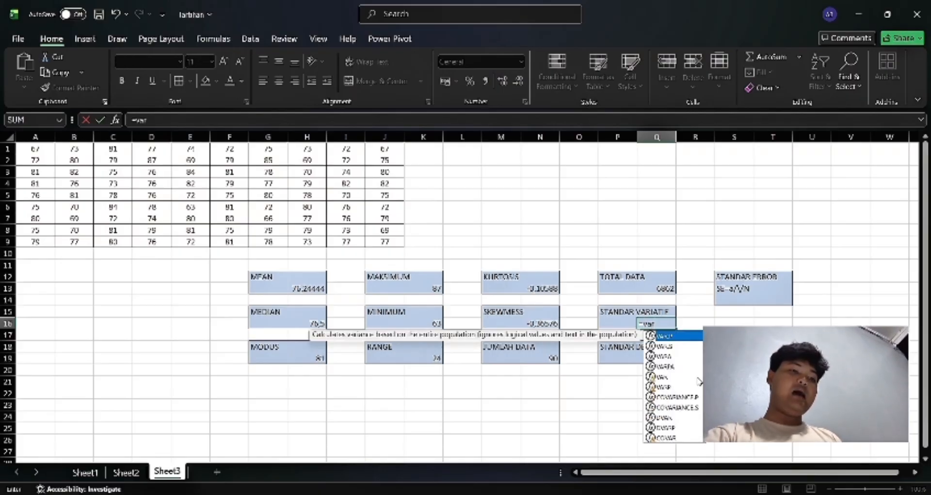
{"action": "left_click", "coordinate": [698, 378]}
{"action": "double_click", "coordinate": [698, 377]}
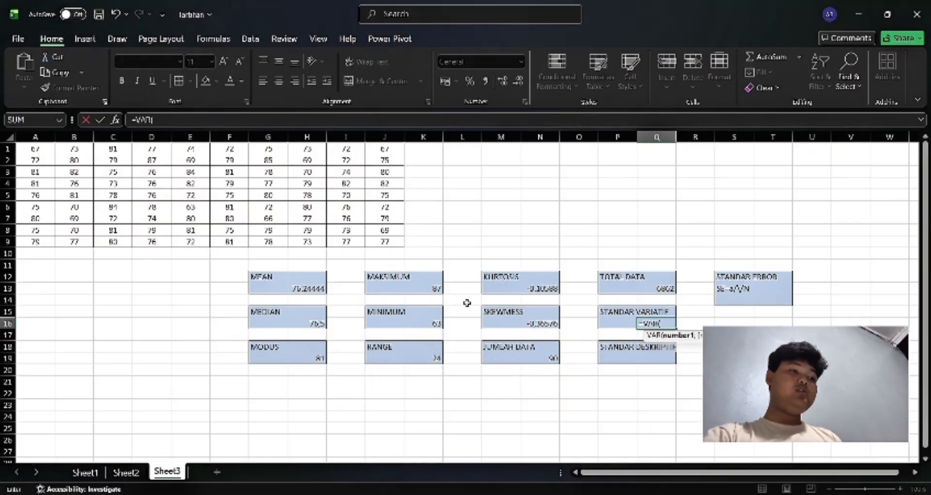
{"action": "left_click_drag", "start_coordinate": [49, 149], "coordinate": [384, 241]}
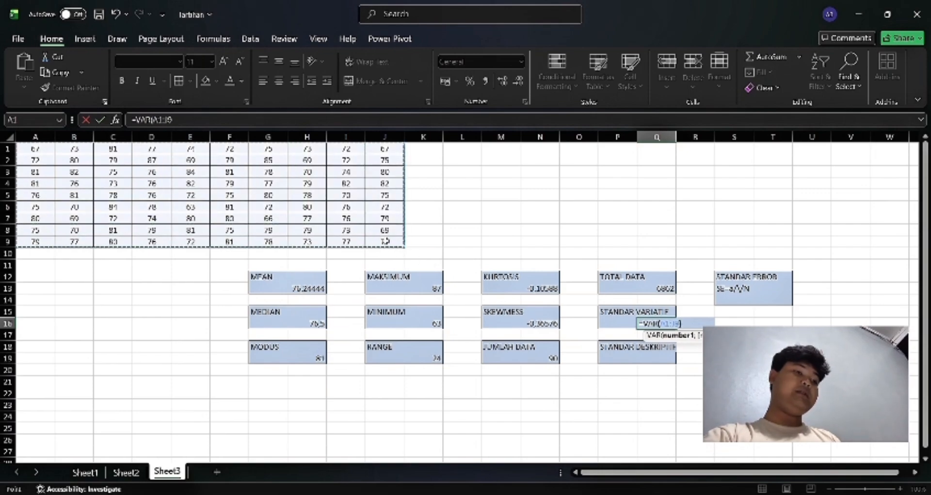
{"action": "type", "text": ")"}
{"action": "key", "text": "Return"}
Calculate the standard deviation of A1:J9 with the STDEV function in cell Q19 of the STANDAR DESKRIPTIF box.
{"action": "key", "text": "Down"}
{"action": "key", "text": "Down"}
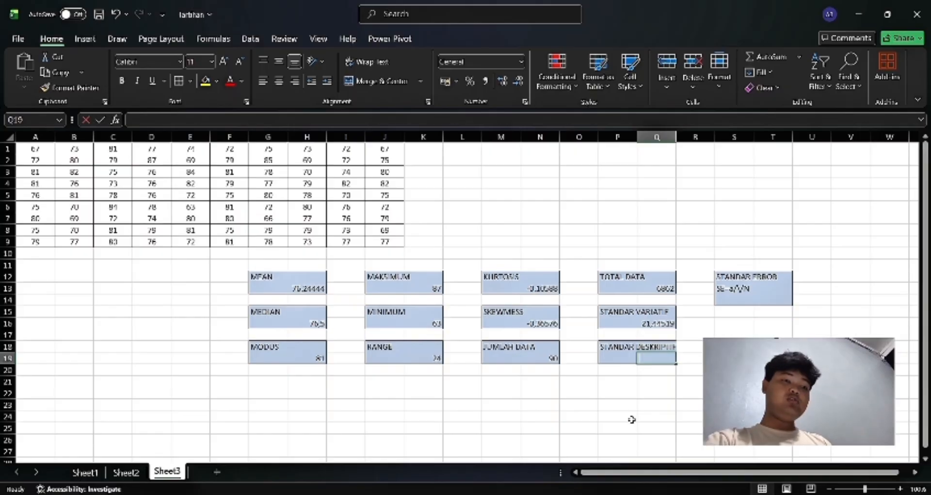
{"action": "type", "text": "="}
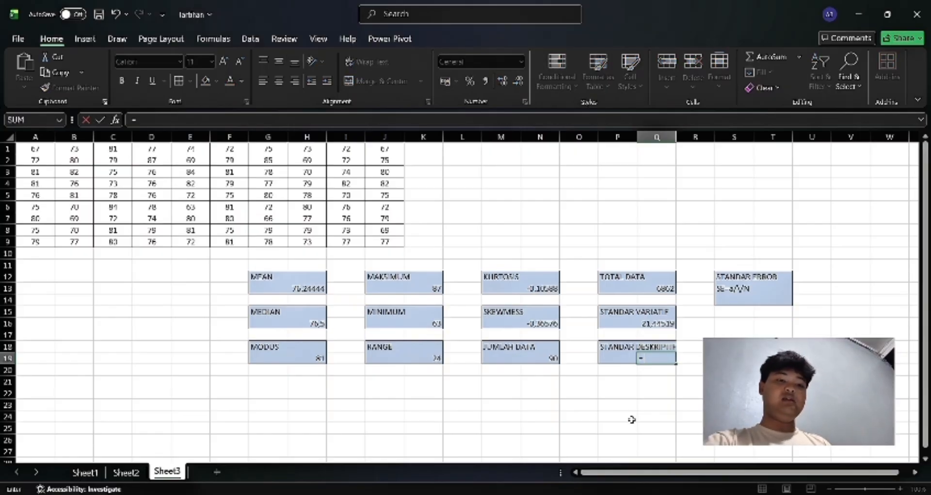
{"action": "type", "text": "st"}
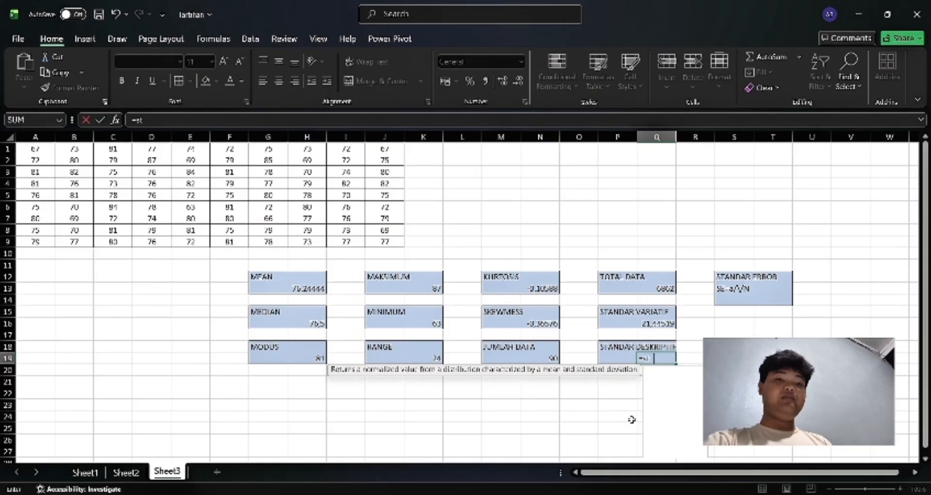
{"action": "type", "text": "dev"}
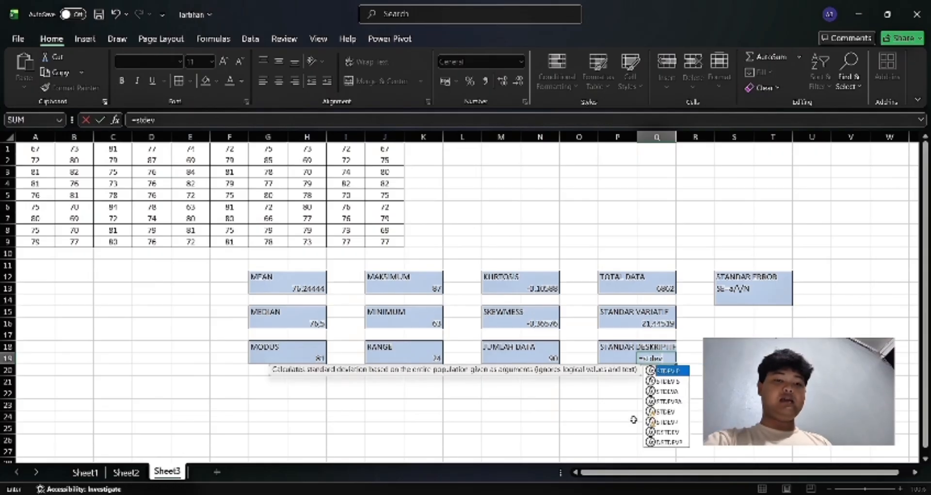
{"action": "double_click", "coordinate": [678, 412]}
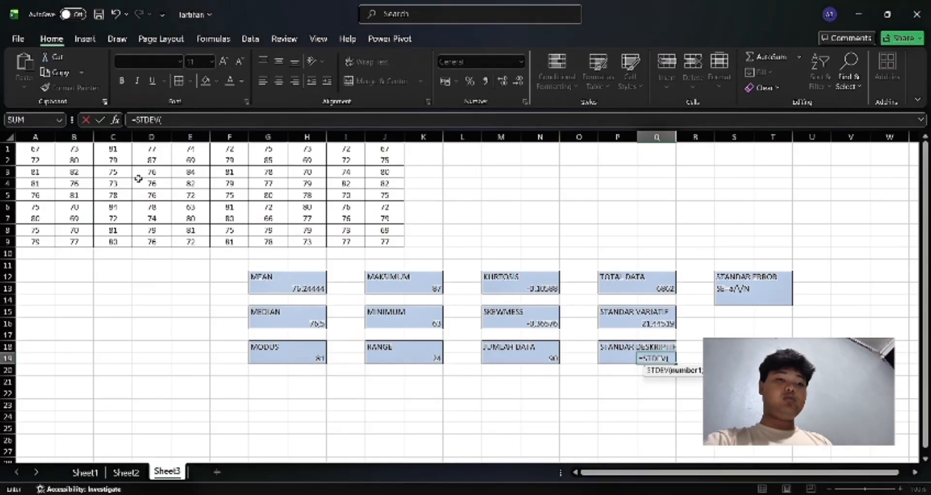
{"action": "left_click_drag", "start_coordinate": [37, 149], "coordinate": [388, 239]}
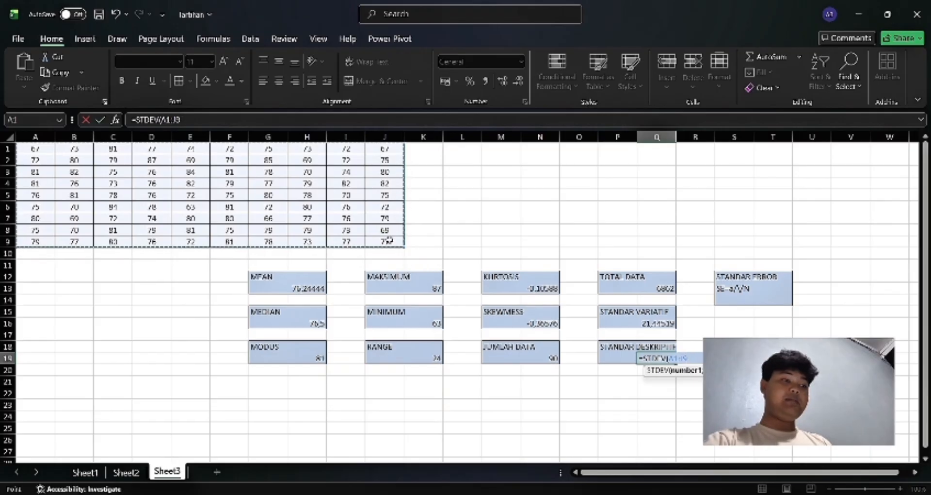
{"action": "type", "text": ")"}
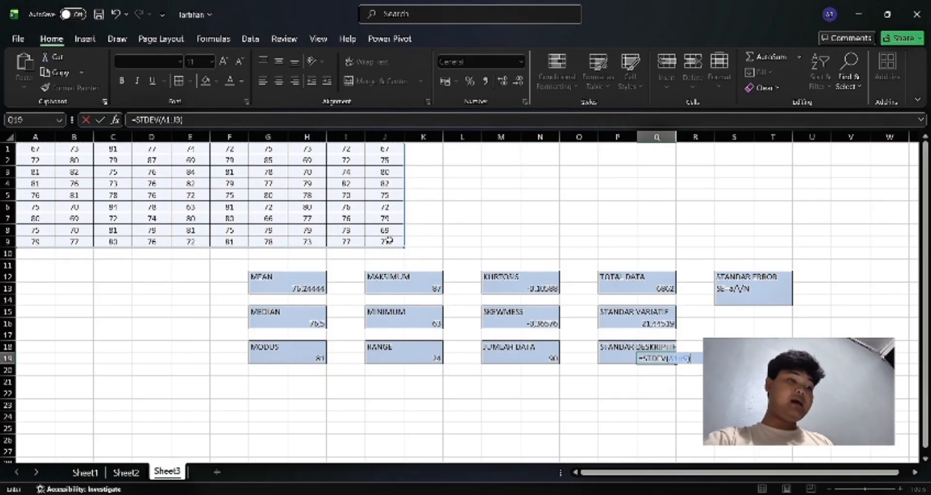
{"action": "key", "text": "Return"}
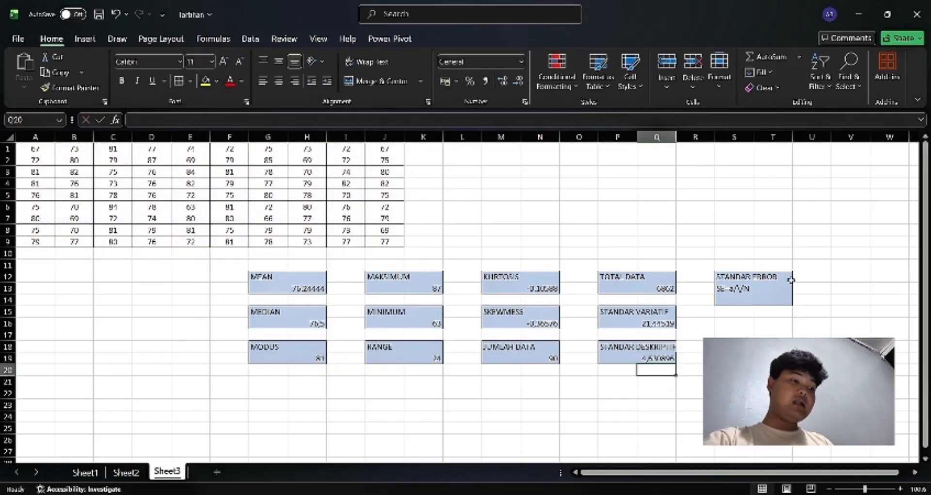
Calculate the standard error in cell T14 of the STANDAR ERROR box by dividing Q19 by the SQRT of N19.
{"action": "left_click", "coordinate": [778, 298]}
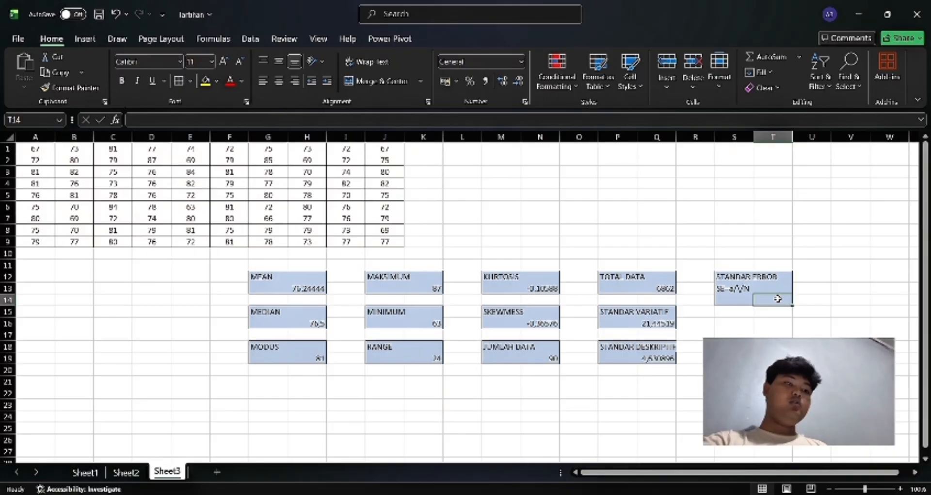
{"action": "type", "text": "="}
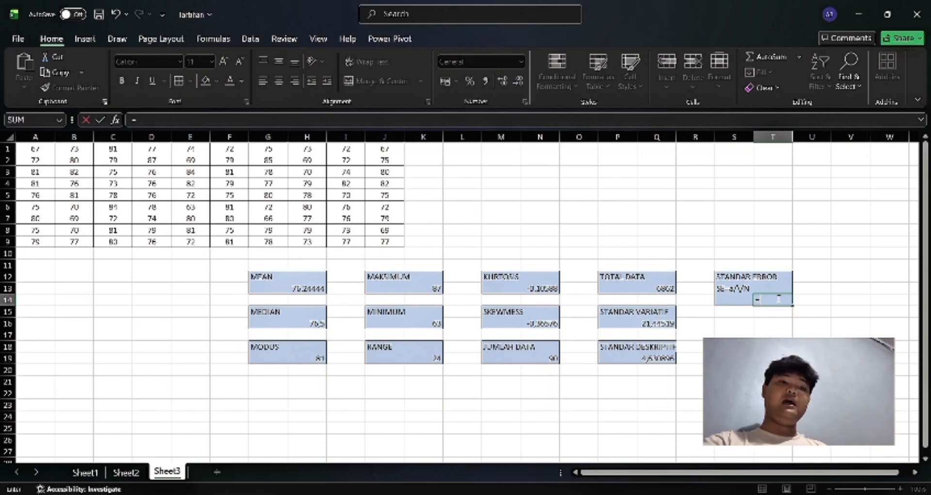
{"action": "key", "text": "Escape"}
{"action": "type", "text": "="}
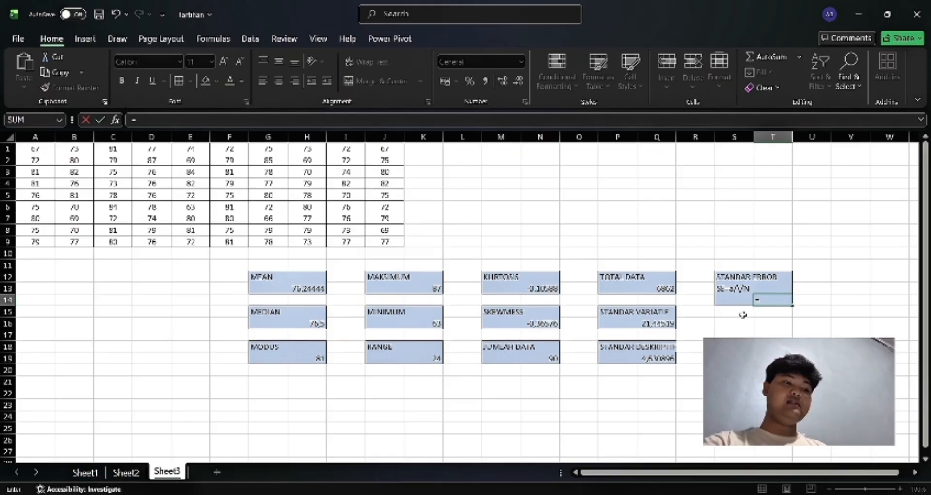
{"action": "left_click", "coordinate": [654, 361]}
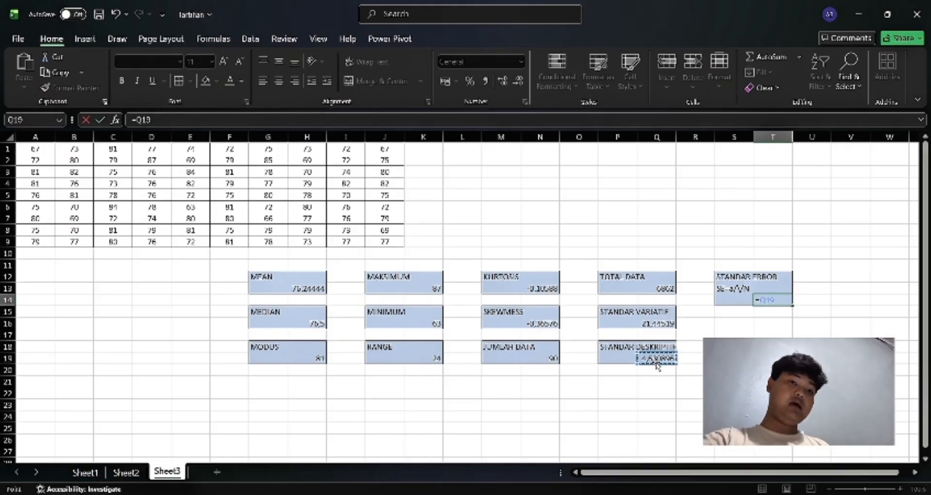
{"action": "type", "text": "/"}
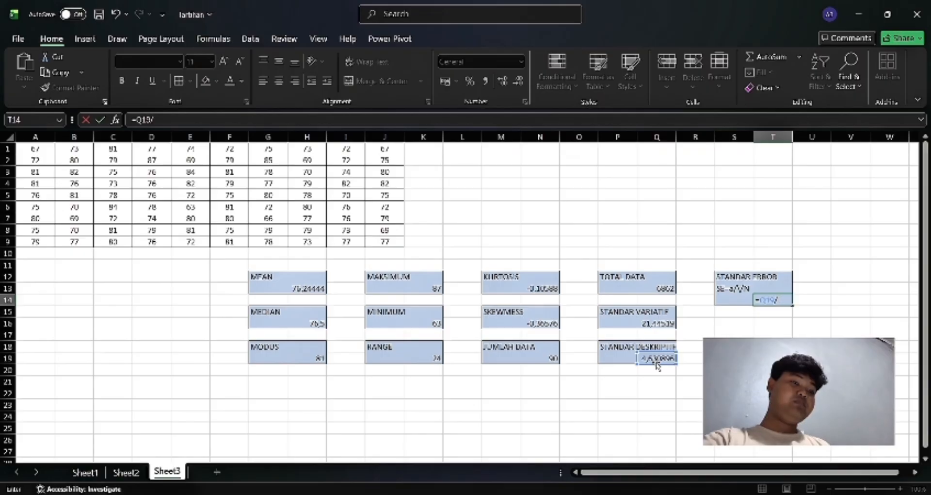
{"action": "type", "text": "sqrt"}
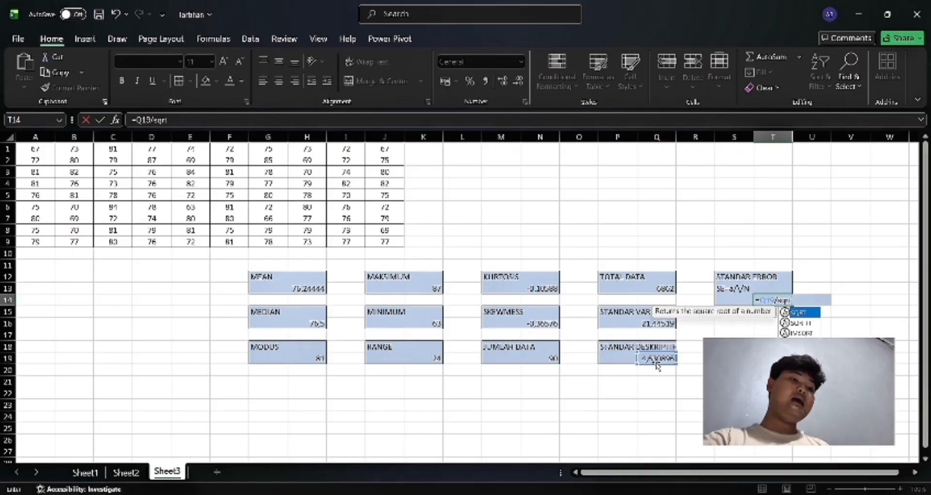
{"action": "double_click", "coordinate": [800, 311]}
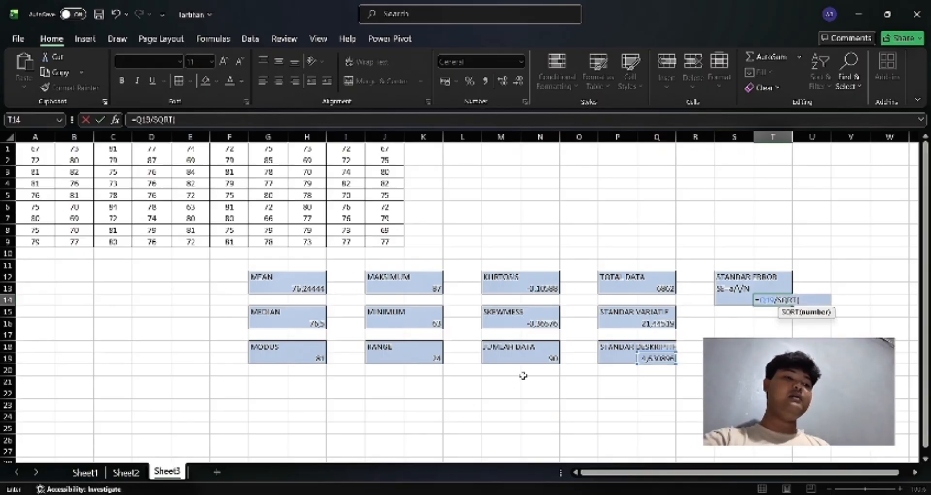
{"action": "left_click", "coordinate": [542, 357]}
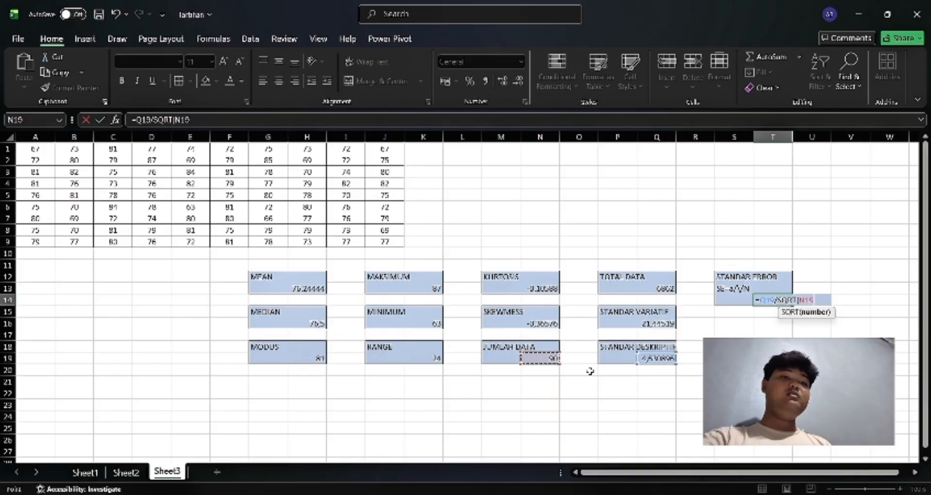
{"action": "key", "text": "Return"}
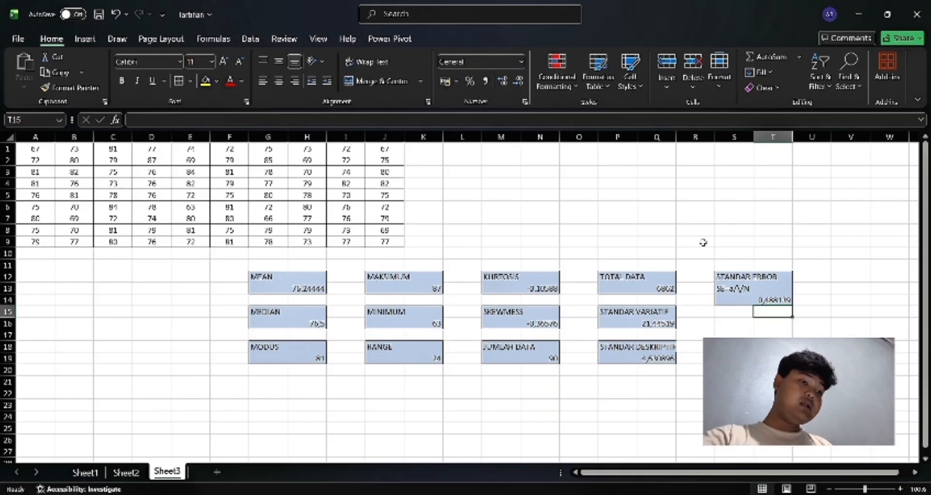
{"action": "left_click", "coordinate": [630, 116]}
{"action": "key", "text": "Escape"}
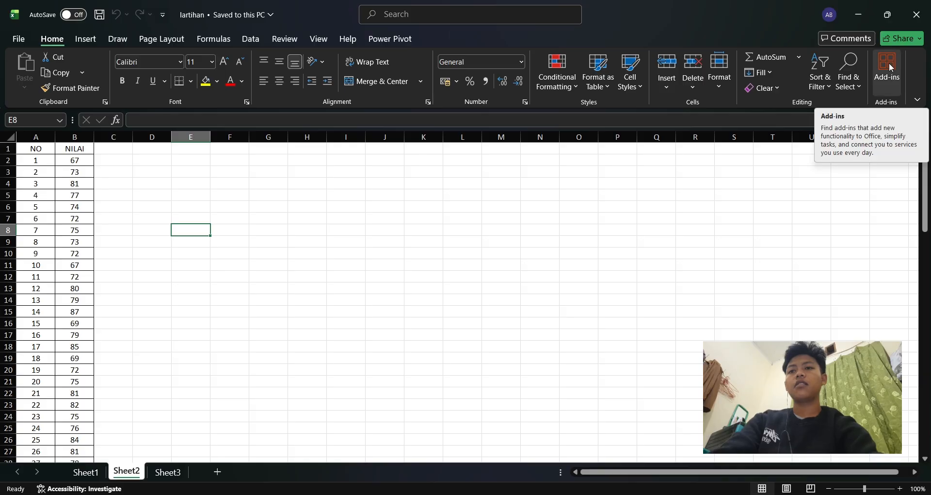
{"action": "left_click", "coordinate": [397, 18]}
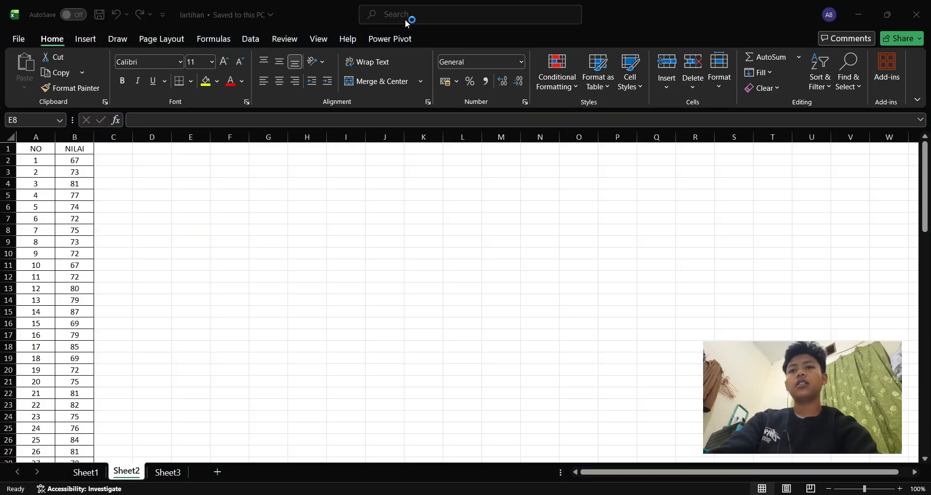
Start a Descriptive Statistics data analysis on Sheet2 with the NILAI values B2:B91 as the input range.
{"action": "left_click", "coordinate": [251, 40]}
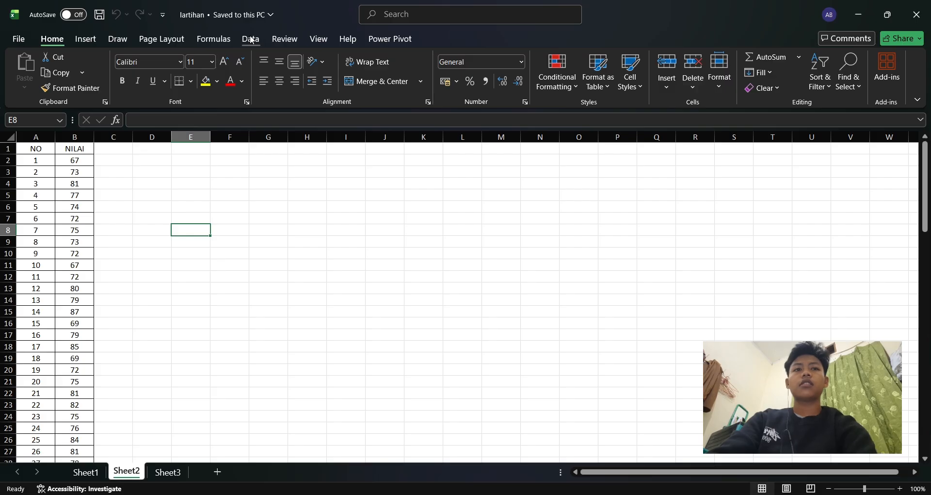
{"action": "left_click", "coordinate": [251, 40]}
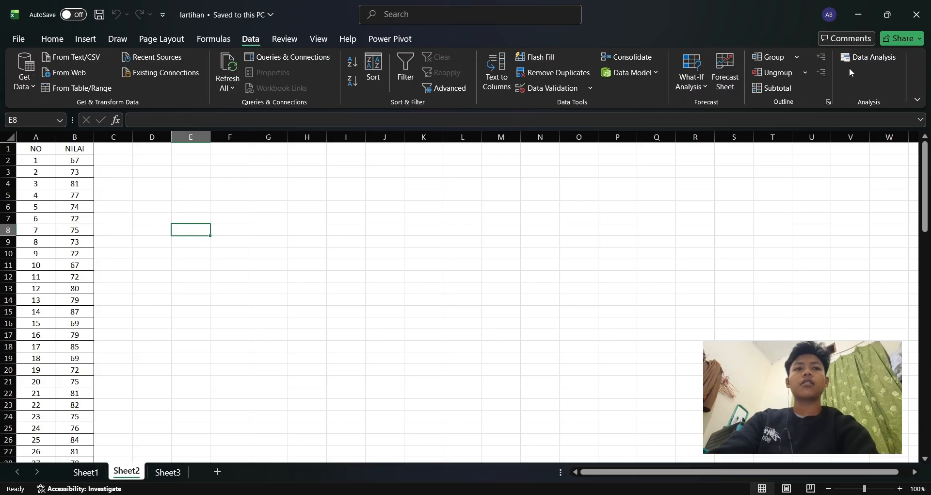
{"action": "left_click", "coordinate": [867, 60]}
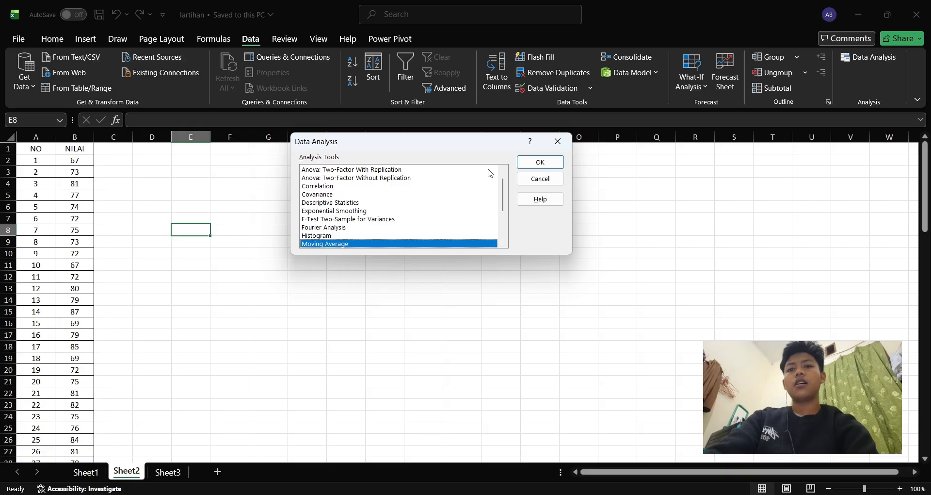
{"action": "left_click", "coordinate": [359, 203]}
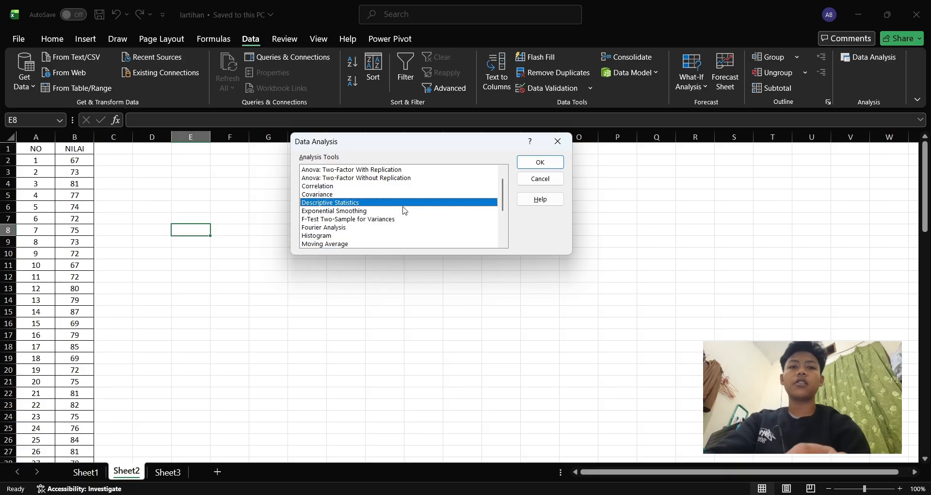
{"action": "left_click", "coordinate": [527, 167]}
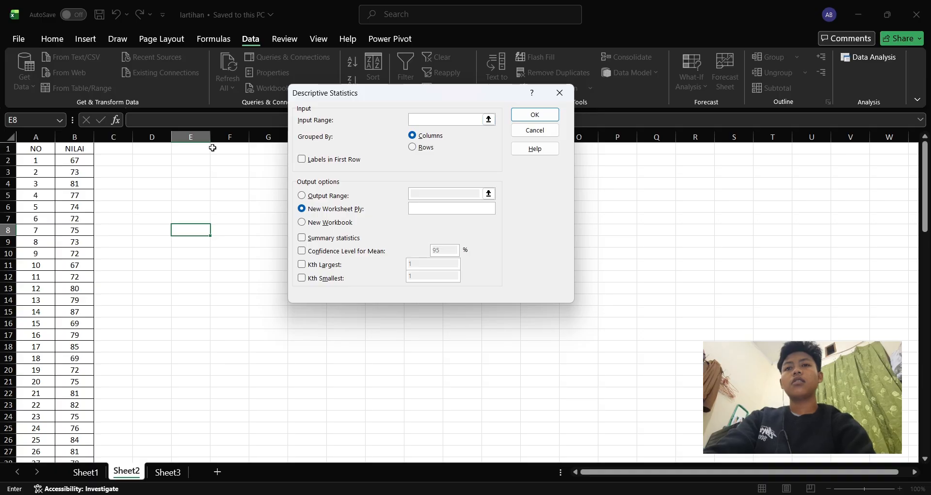
{"action": "left_click_drag", "start_coordinate": [87, 160], "coordinate": [100, 406]}
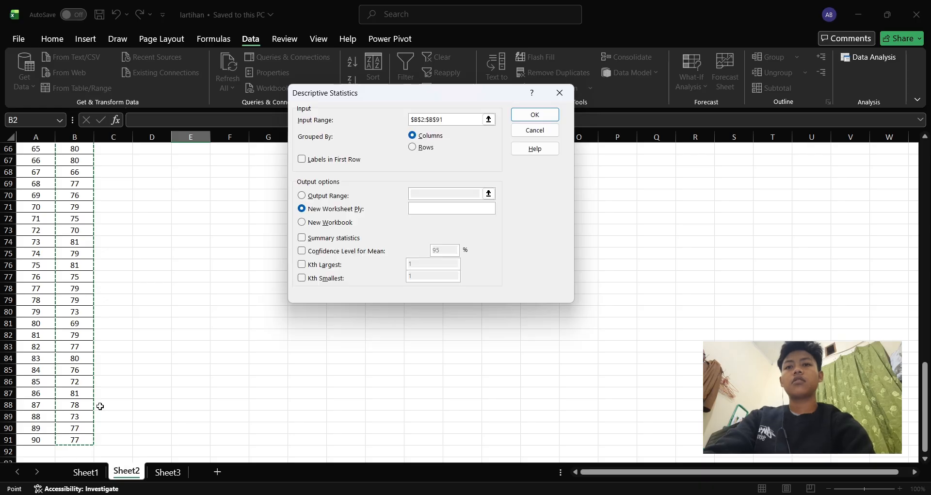
Send the analysis output to an output range starting at cell E4.
{"action": "left_click", "coordinate": [303, 196]}
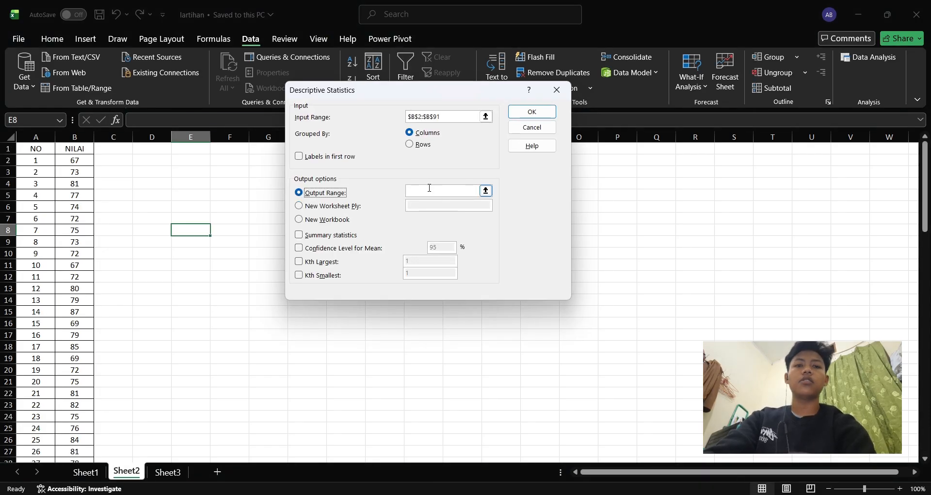
{"action": "left_click", "coordinate": [419, 189]}
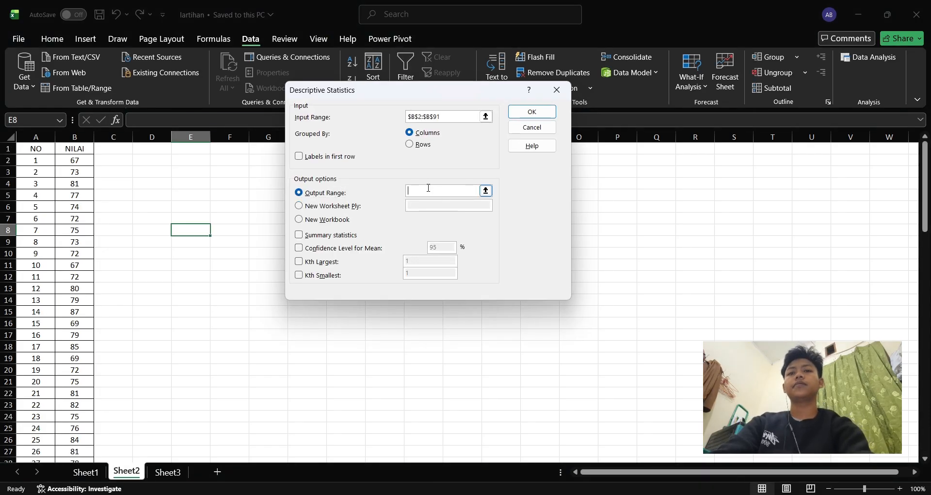
{"action": "left_click", "coordinate": [196, 160]}
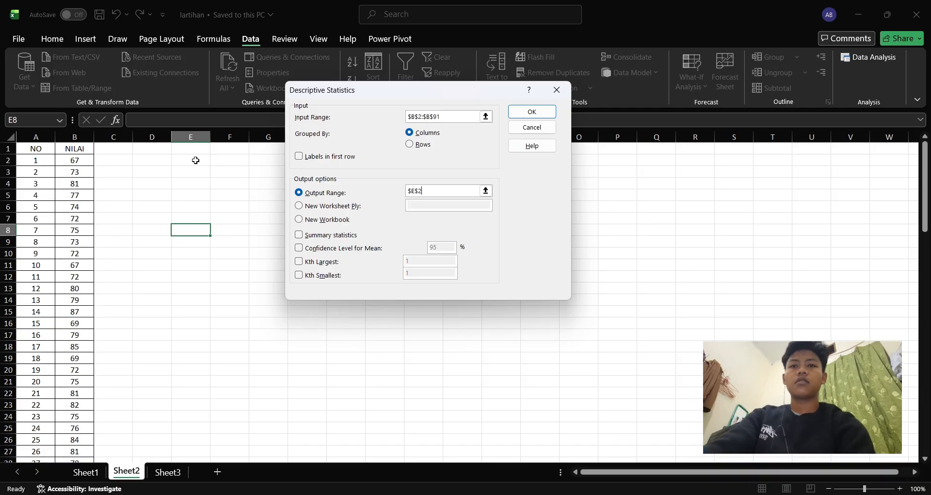
{"action": "left_click", "coordinate": [206, 184]}
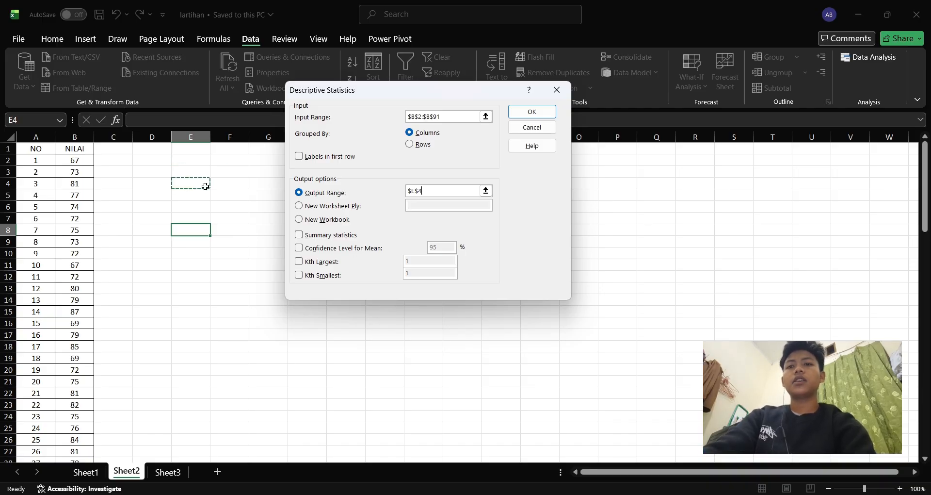
Include summary statistics, the 95% confidence level for the mean, Kth largest 1 and Kth smallest 1, and generate the statistics table.
{"action": "left_click", "coordinate": [300, 236]}
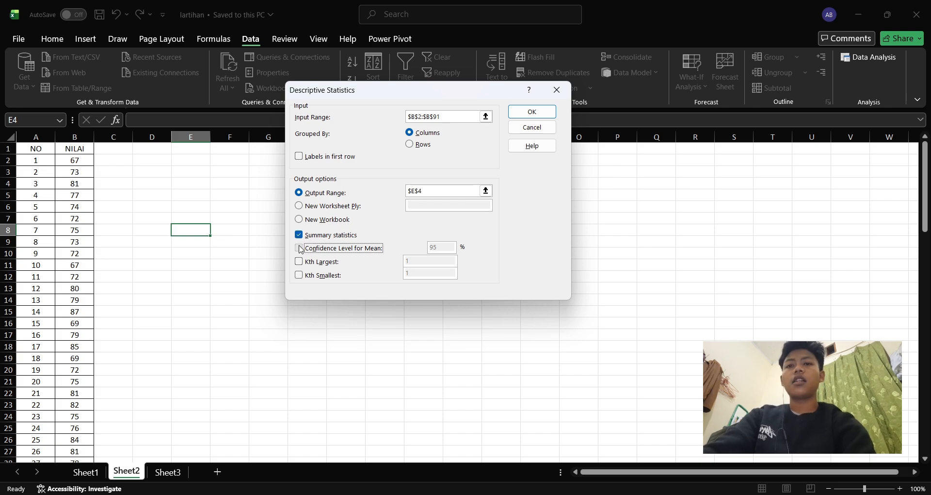
{"action": "left_click", "coordinate": [300, 248]}
{"action": "left_click", "coordinate": [296, 259]}
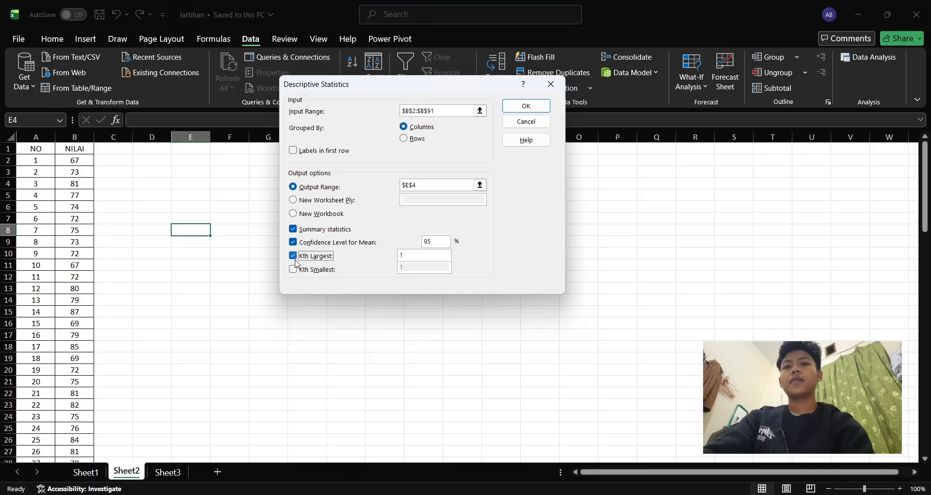
{"action": "left_click", "coordinate": [294, 268]}
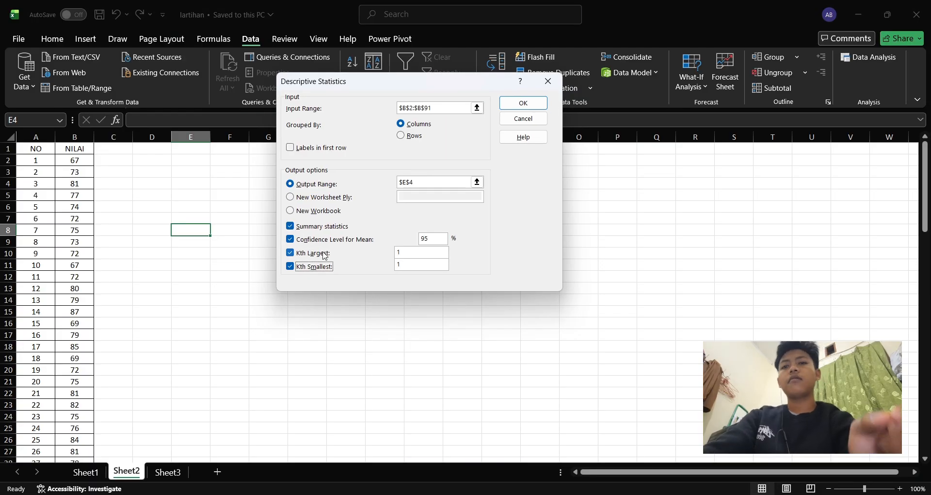
{"action": "left_click", "coordinate": [537, 103]}
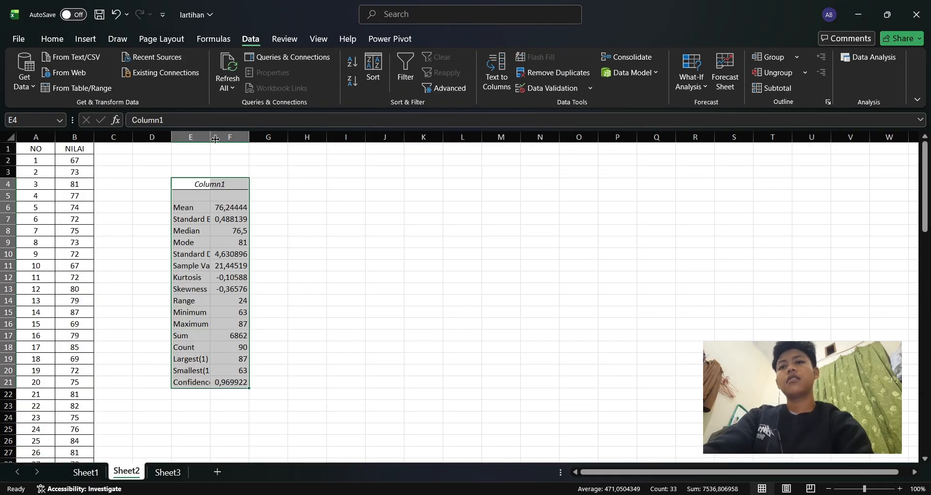
Widen columns E and F to fit the statistics table's contents and apply all borders to E4:F21.
{"action": "left_click_drag", "start_coordinate": [215, 139], "coordinate": [344, 135]}
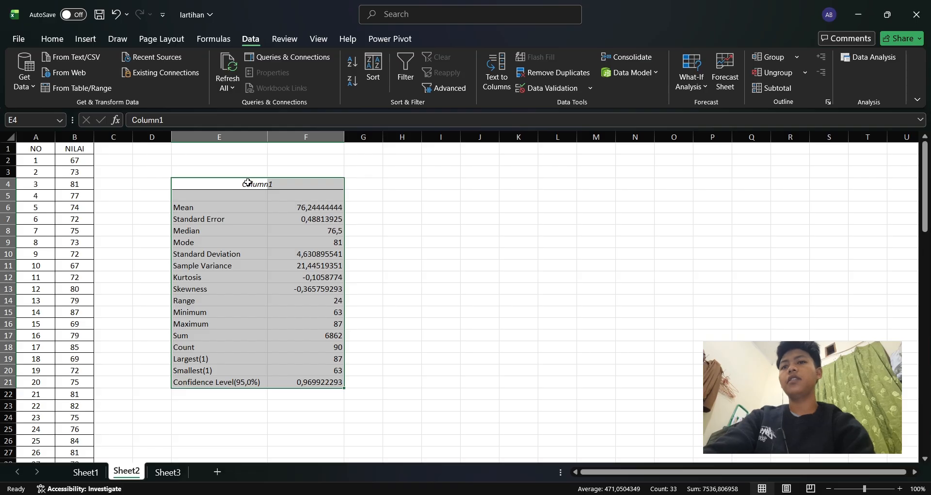
{"action": "left_click", "coordinate": [270, 160]}
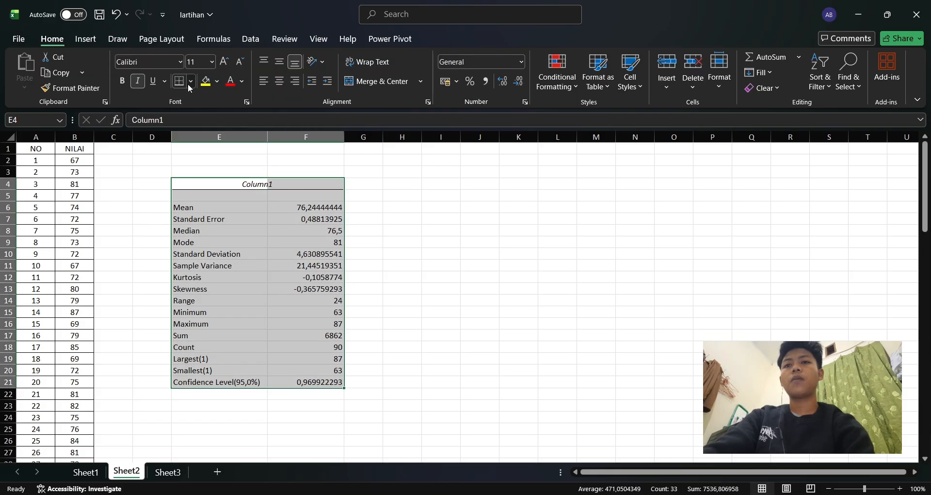
{"action": "left_click", "coordinate": [190, 82]}
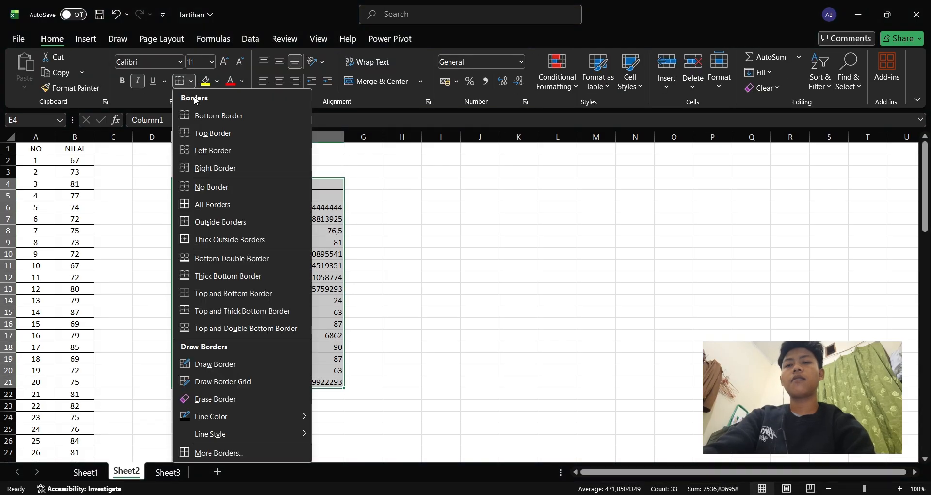
{"action": "left_click", "coordinate": [230, 209]}
Merge and center the Column1 heading across cells E4:F4 of the statistics table.
{"action": "left_click_drag", "start_coordinate": [265, 183], "coordinate": [291, 183]}
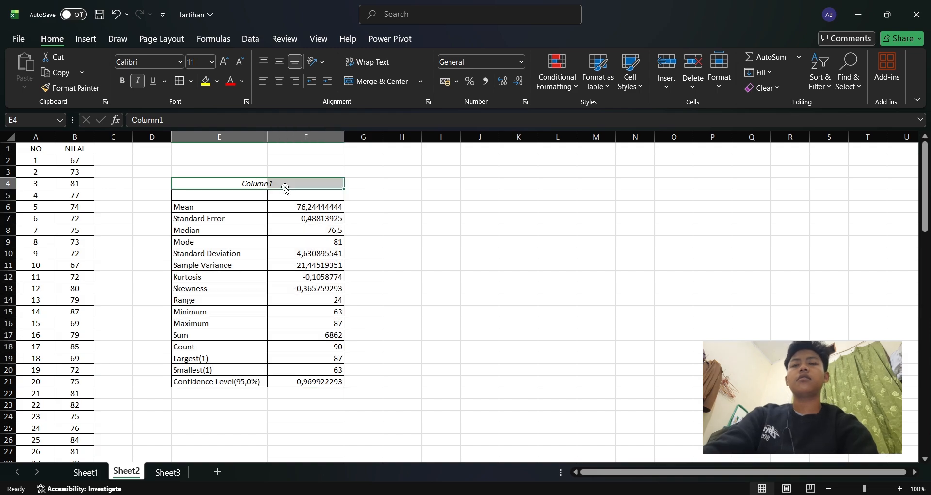
{"action": "left_click", "coordinate": [361, 81]}
{"action": "left_click", "coordinate": [366, 218]}
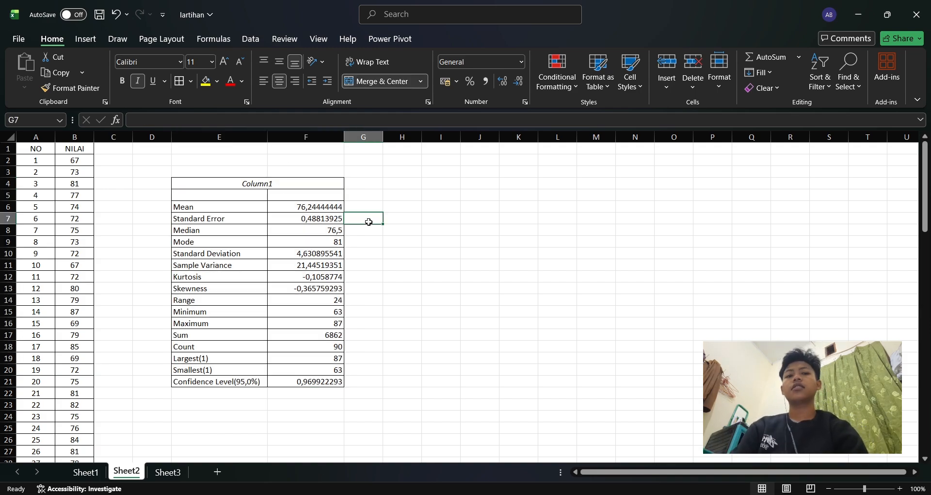